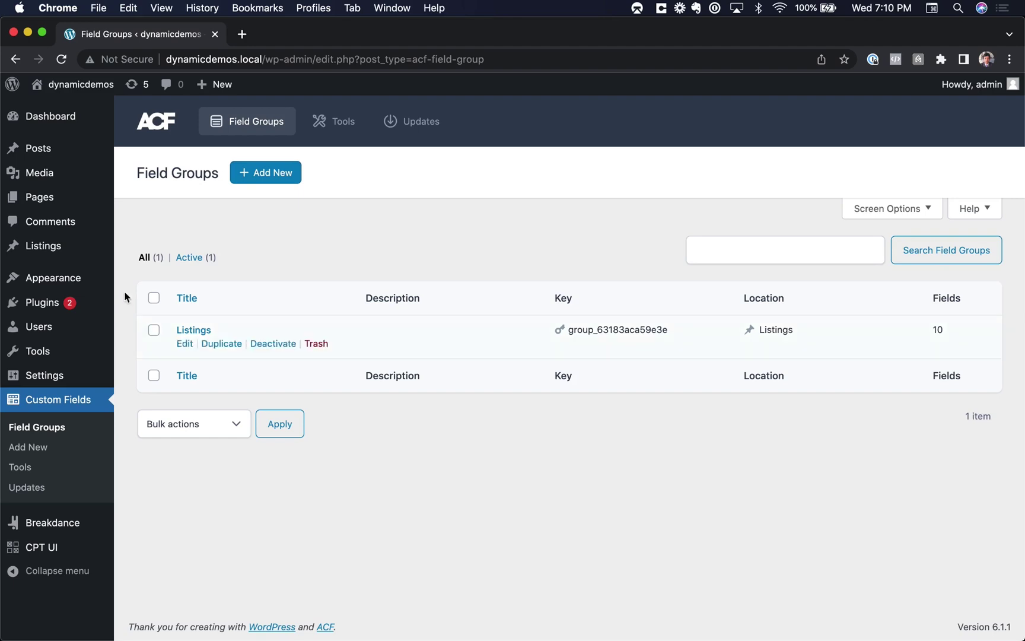
left_click(27, 248)
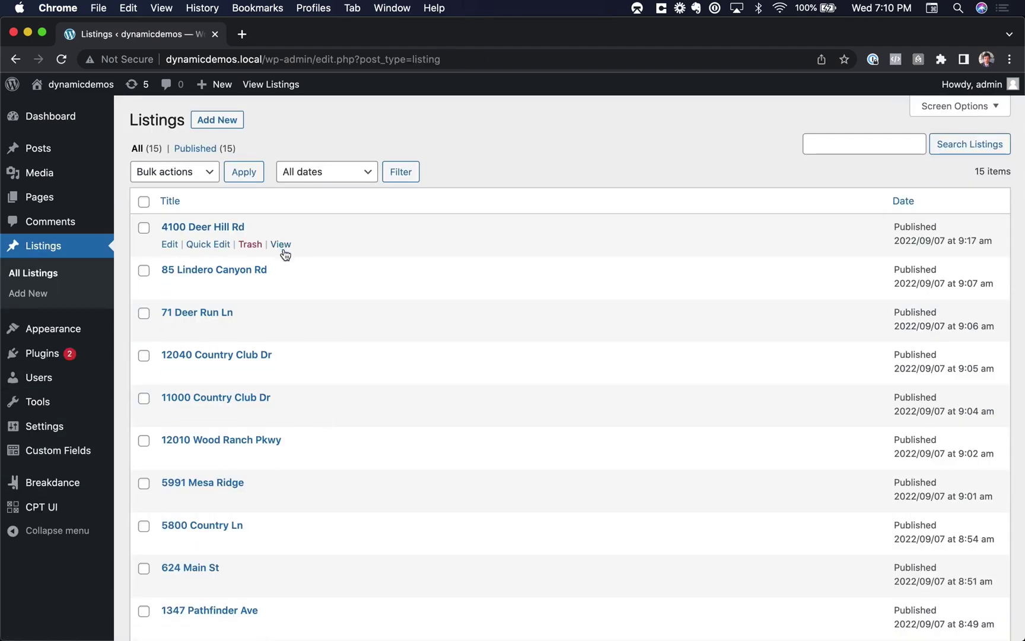
left_click(237, 228)
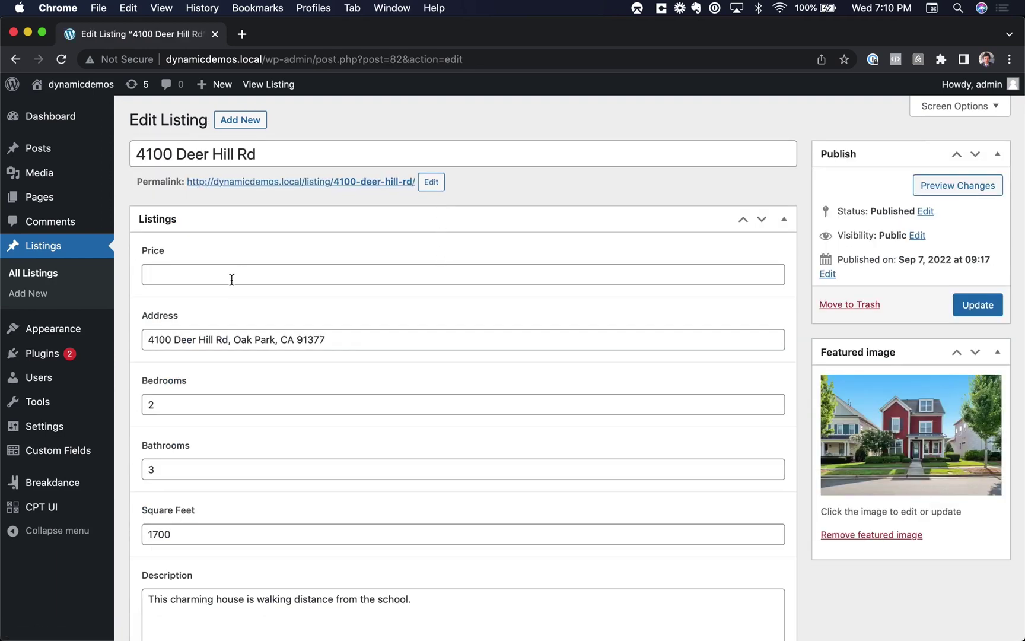
scroll(264, 377, "down", 3)
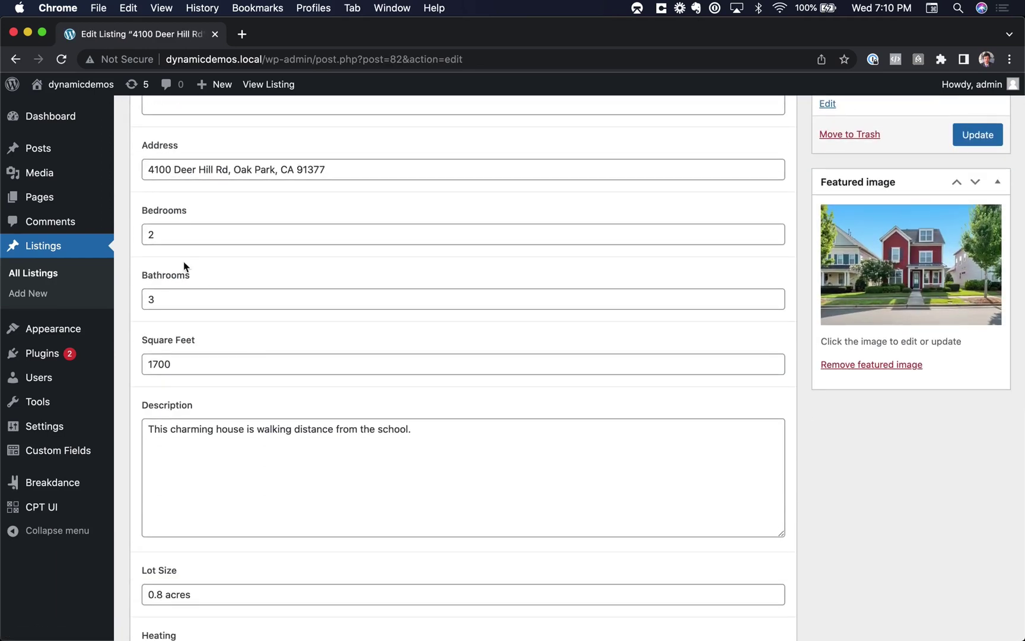
scroll(197, 363, "down", 9)
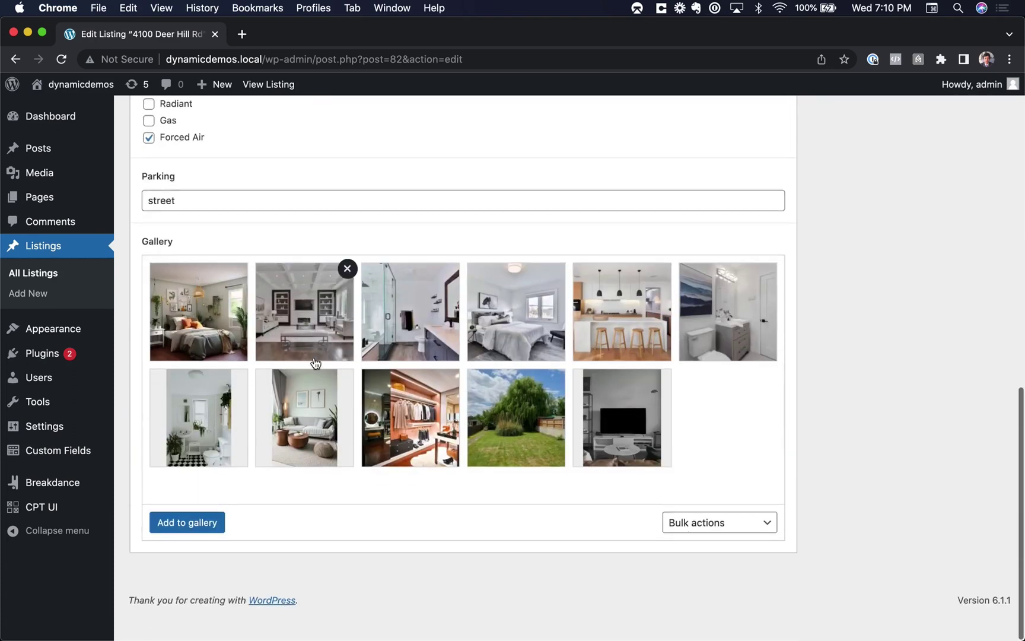
mouse_move(586, 425)
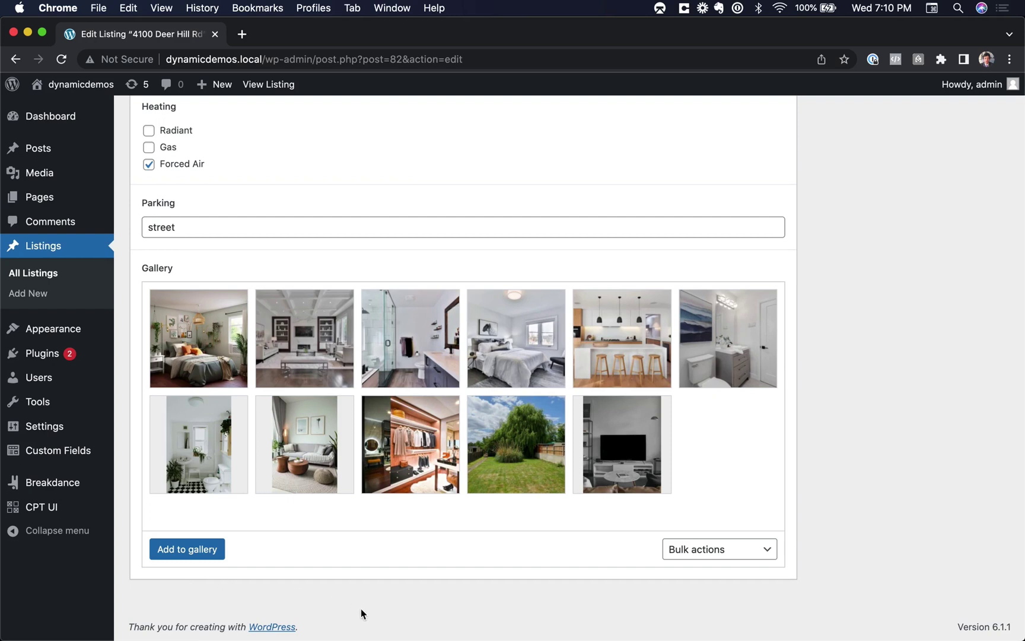
mouse_move(317, 332)
scroll(178, 270, "up", 15)
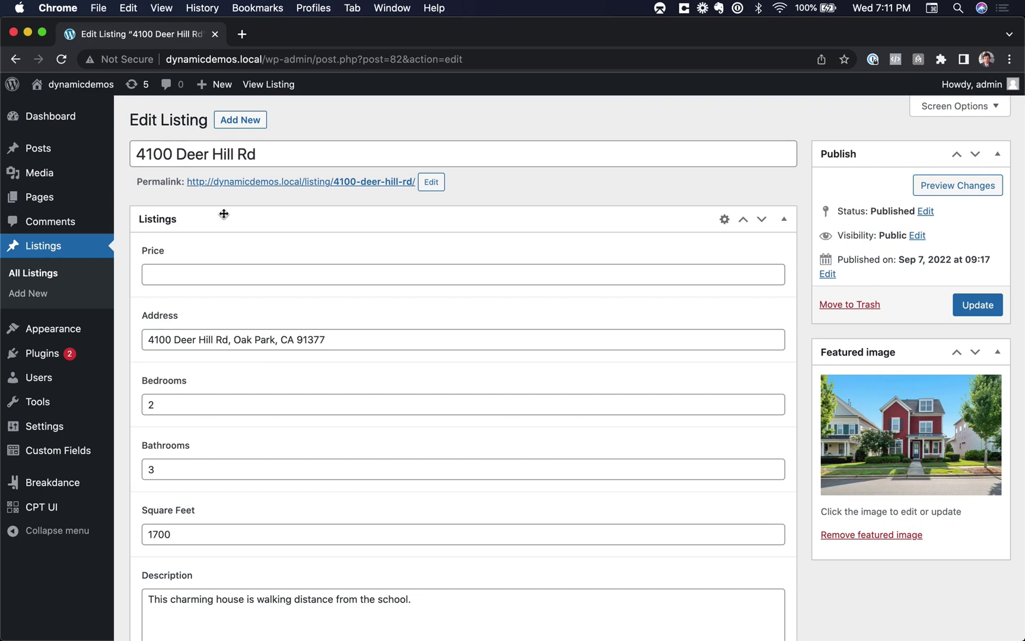
Step: Add a new field of type Repeater to the Listings field group
left_click(43, 454)
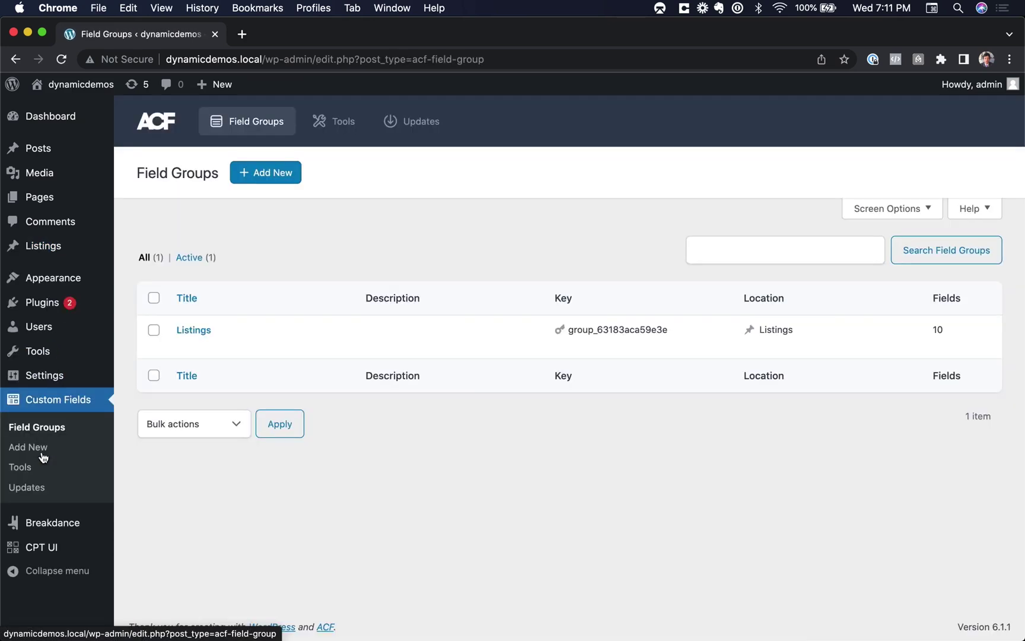
left_click(189, 333)
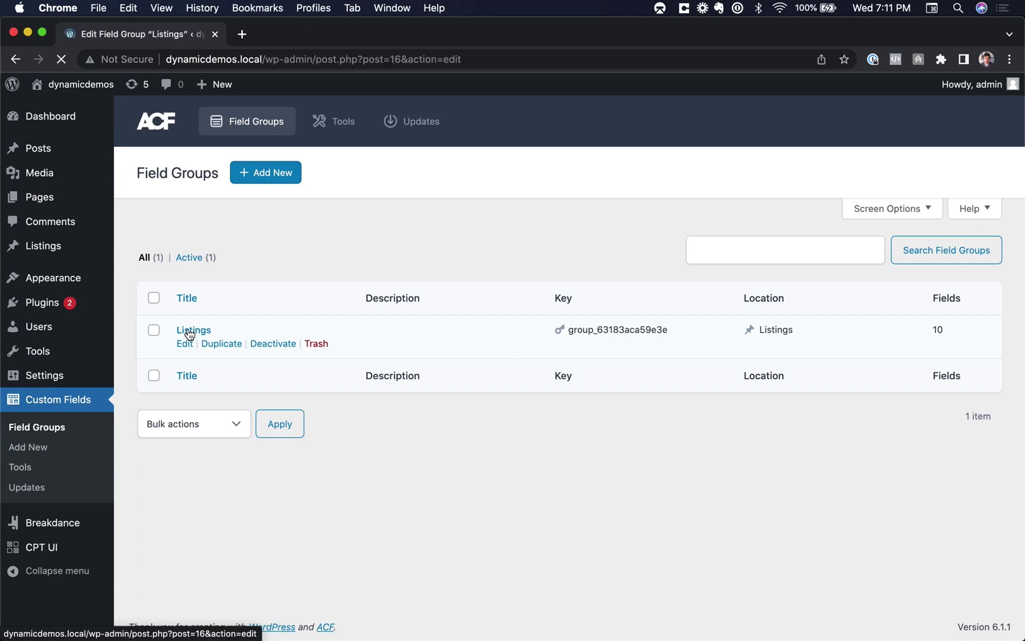
scroll(362, 341, "down", 5)
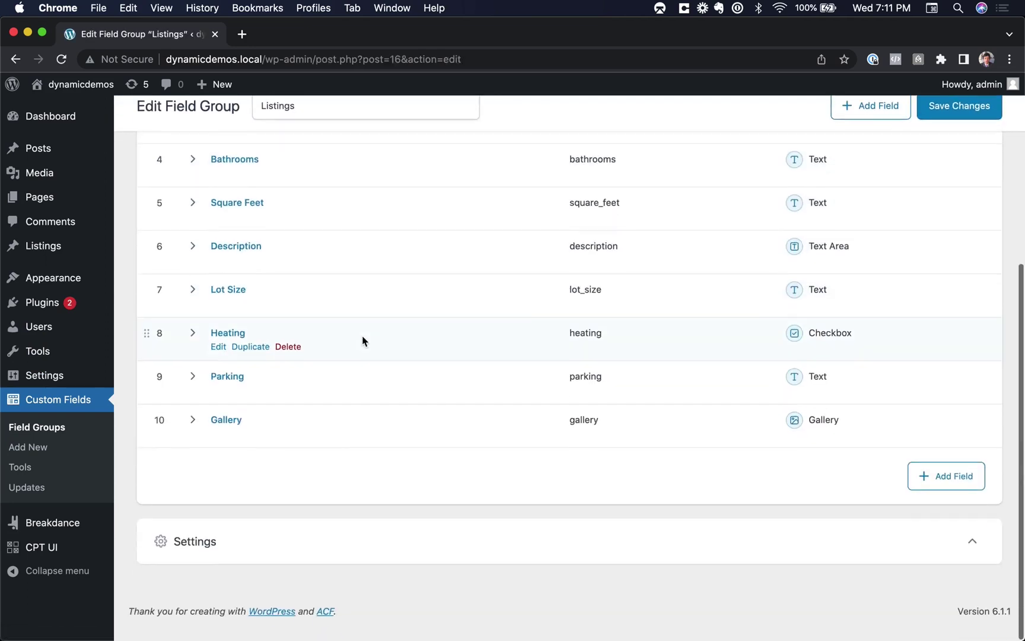
left_click(945, 489)
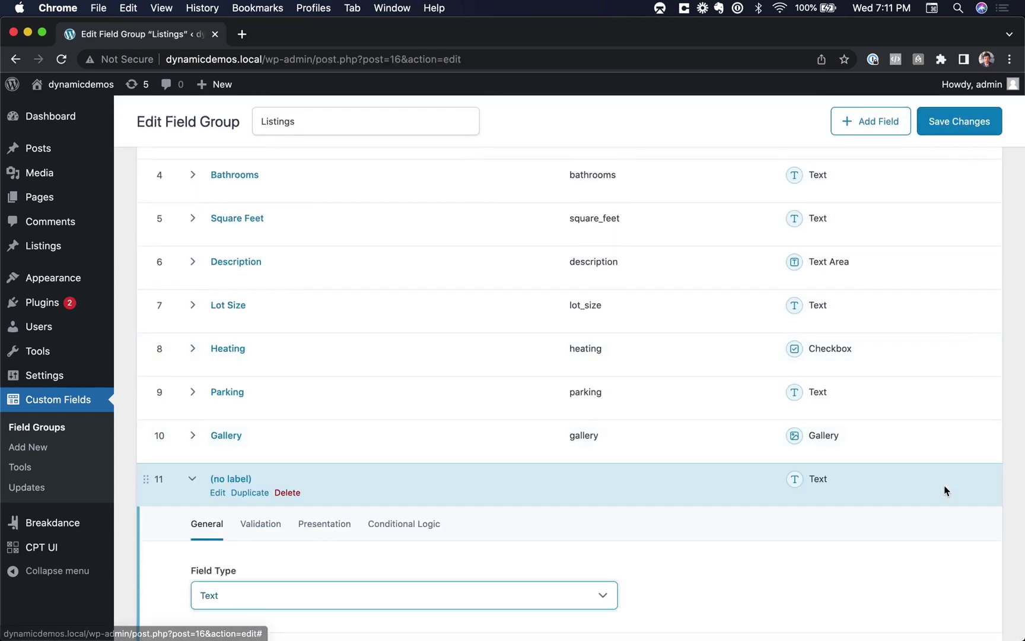
left_click(292, 350)
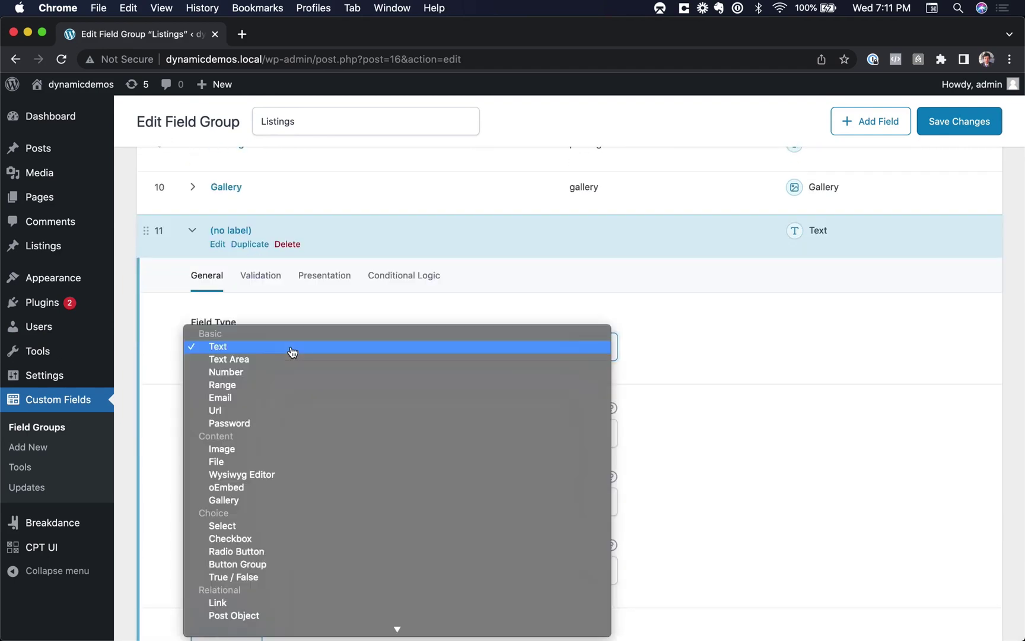
scroll(293, 439, "down", 3)
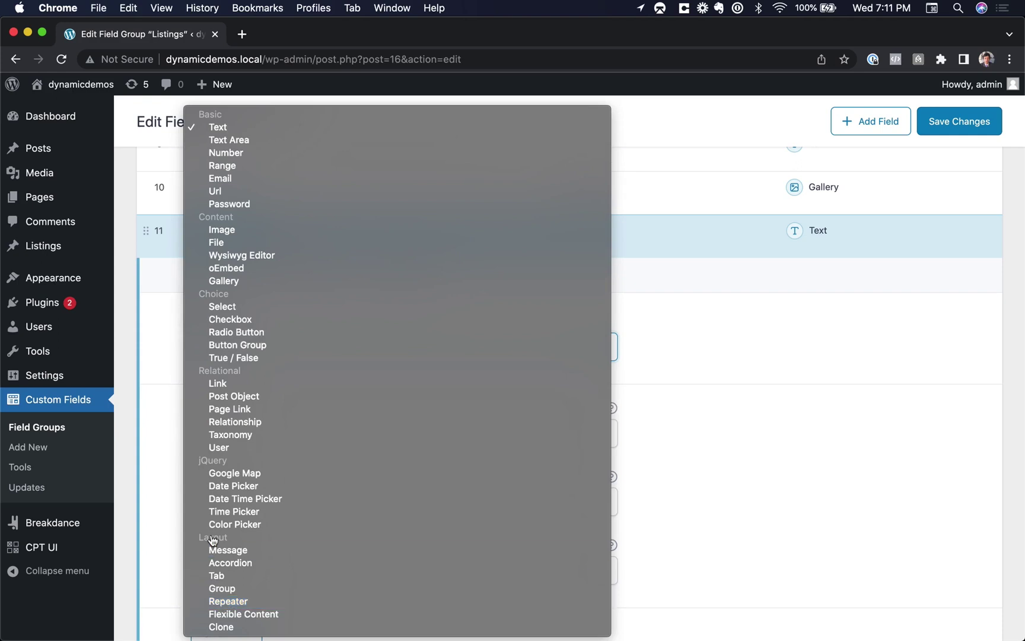
left_click(250, 607)
scroll(302, 412, "down", 4)
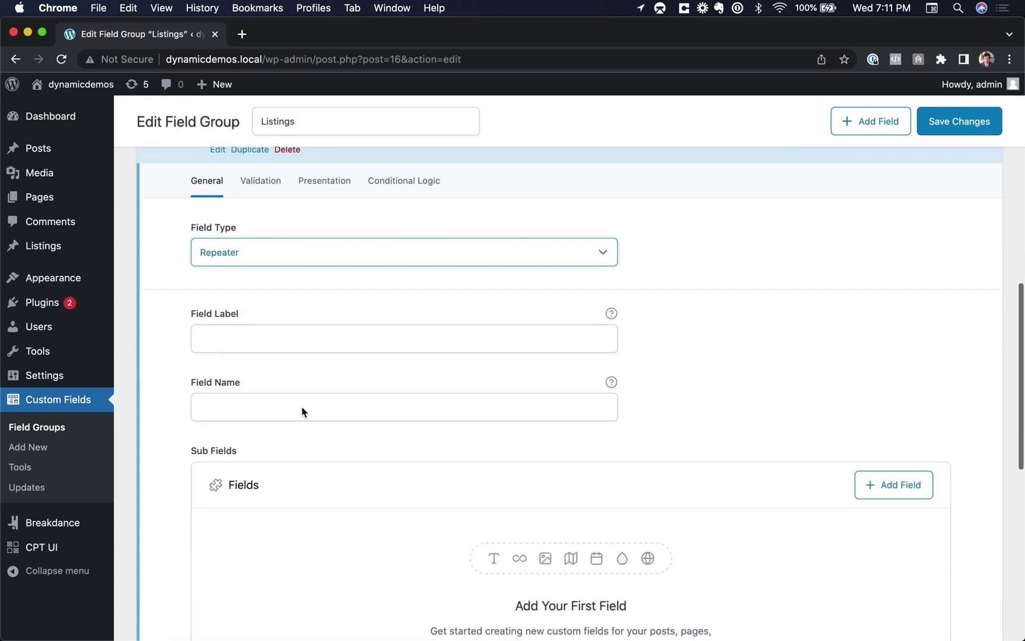
left_click(289, 306)
Step: Label the repeater field Rooms, with field name rooms
type("Rooms")
left_click(295, 378)
scroll(445, 420, "down", 3)
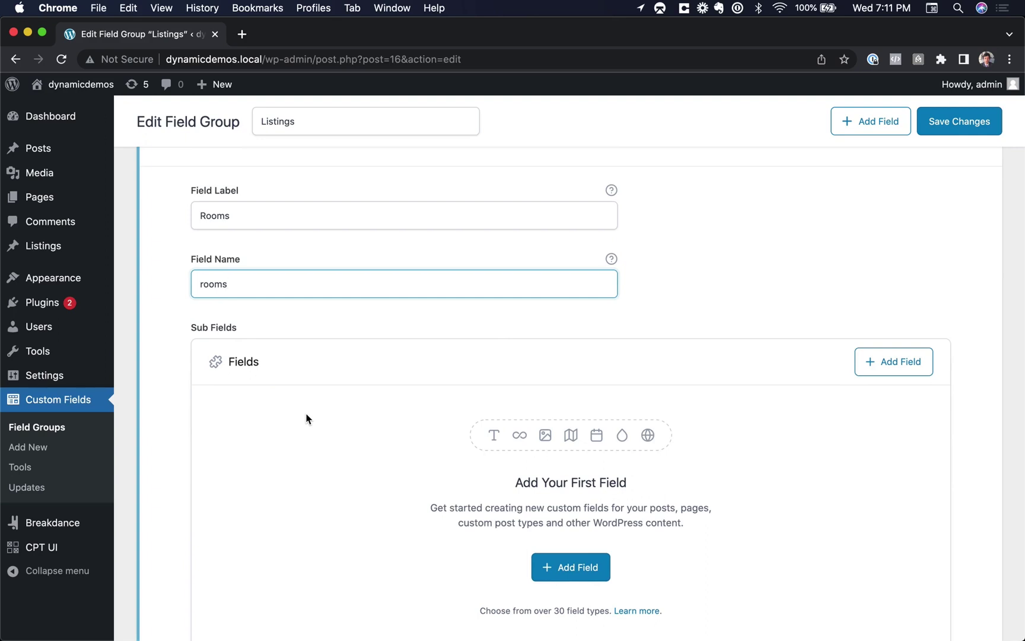
scroll(392, 415, "down", 2)
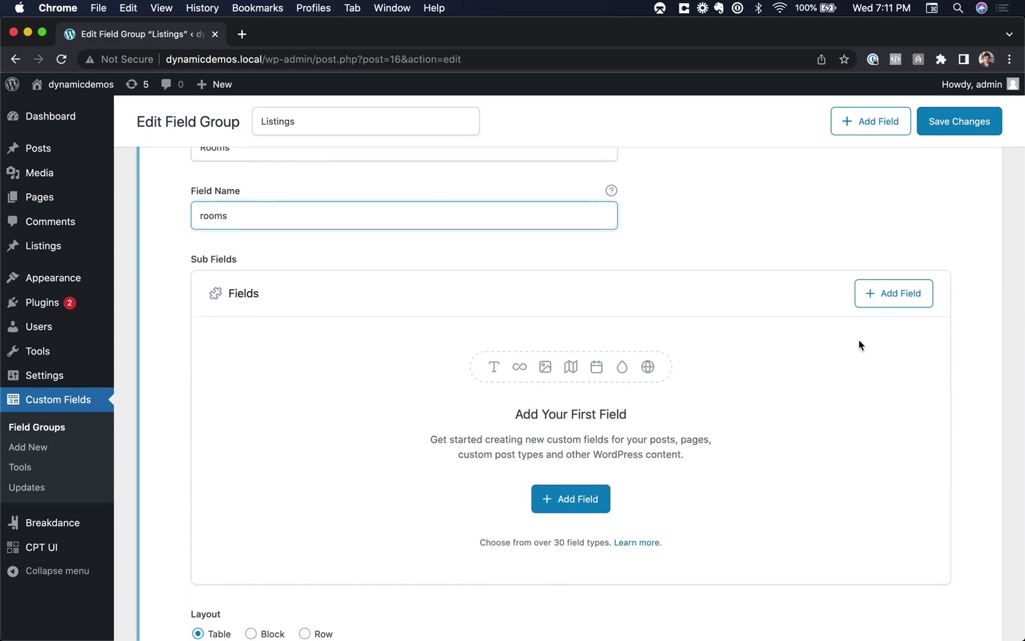
Step: Add a Name text sub field to the Rooms repeater
left_click(890, 304)
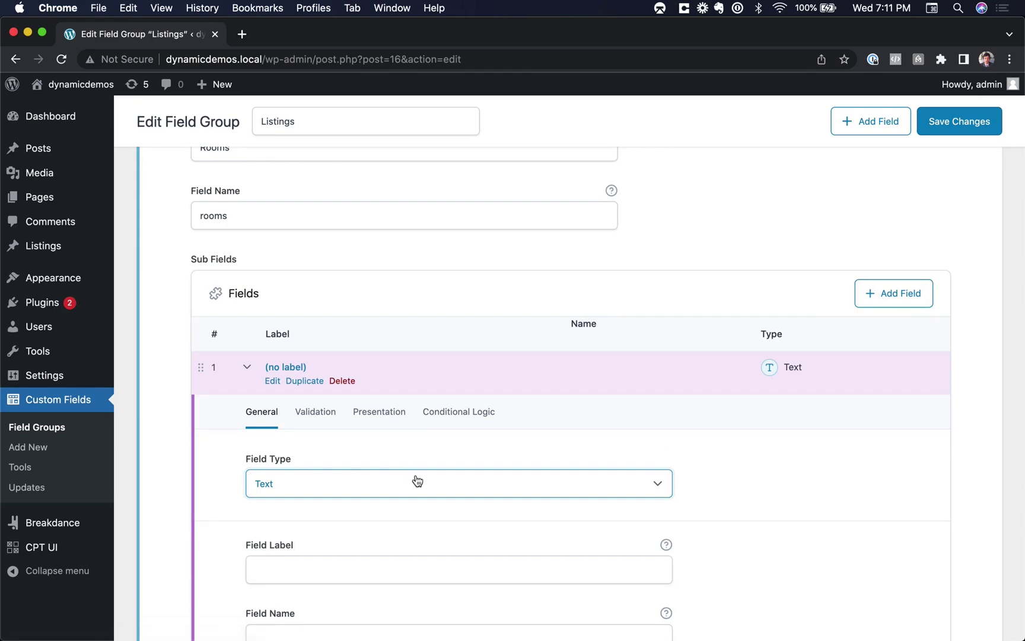
scroll(417, 480, "down", 4)
left_click(287, 442)
type("Name")
left_click(200, 472)
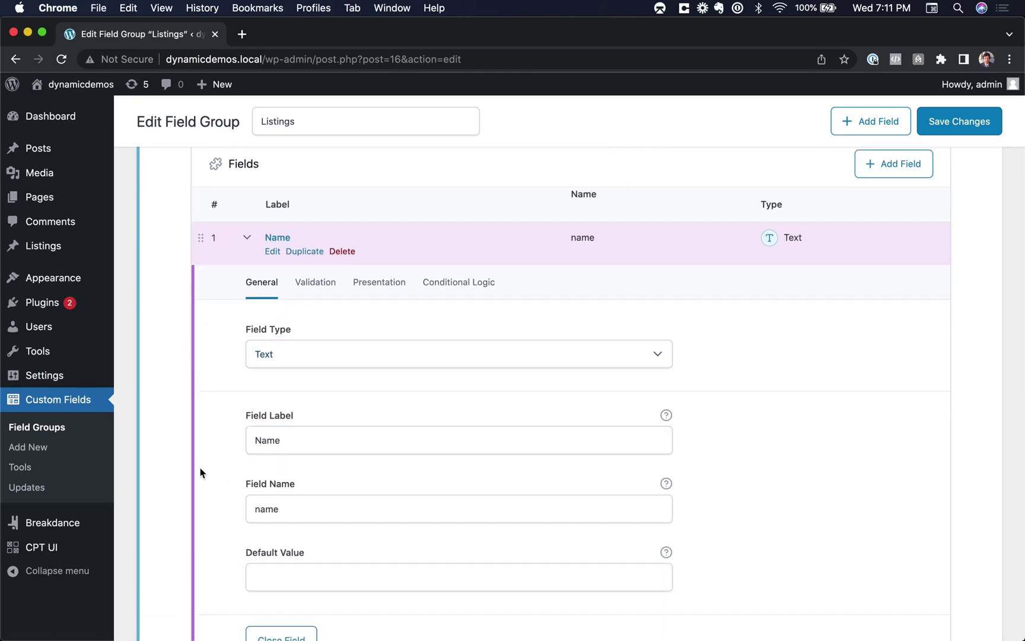
scroll(242, 471, "down", 6)
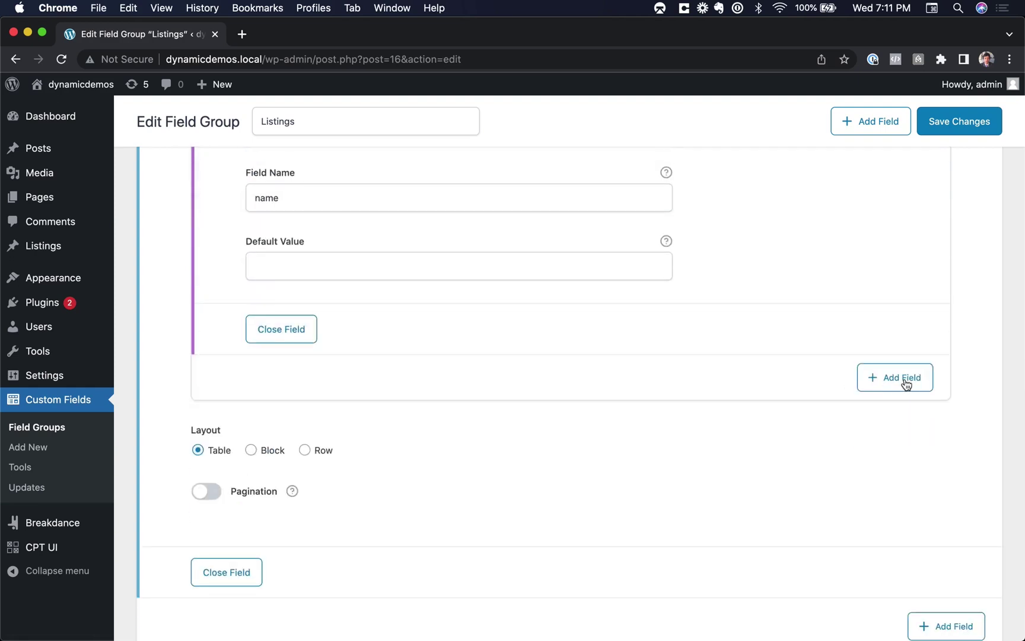
Step: Add a second sub field labelled Image of type Image
left_click(906, 384)
left_click(394, 485)
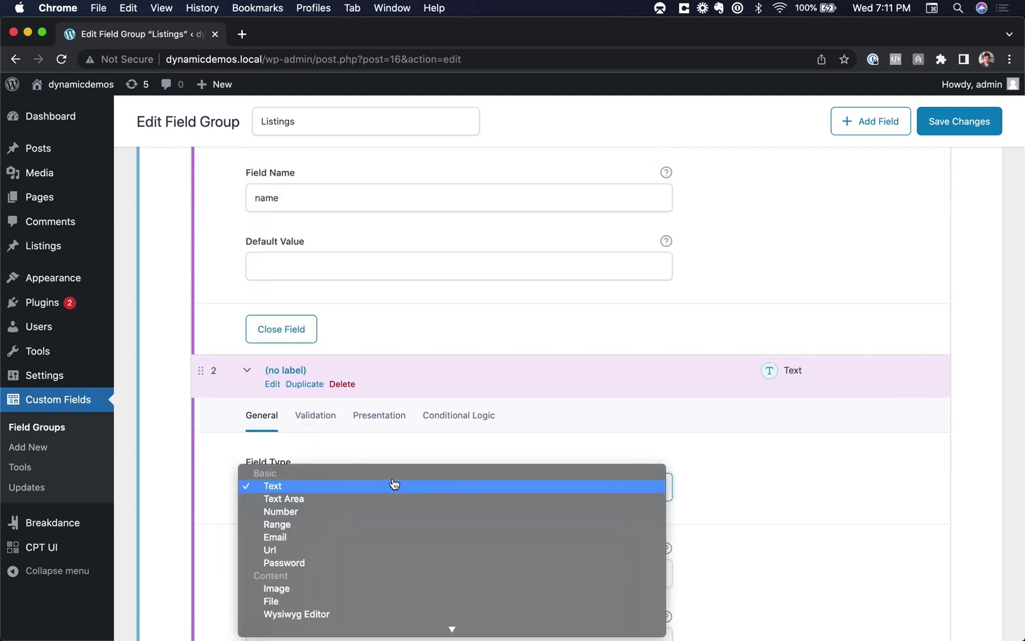
left_click(318, 588)
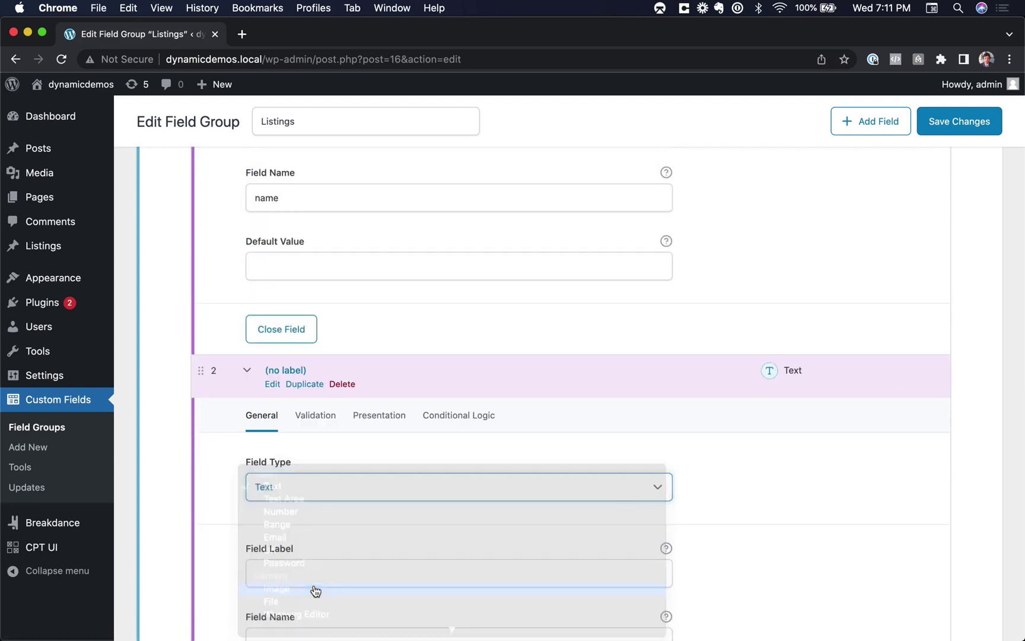
left_click(309, 577)
type("Image")
left_click(221, 561)
scroll(220, 561, "down", 7)
scroll(220, 561, "up", 4)
scroll(221, 561, "up", 10)
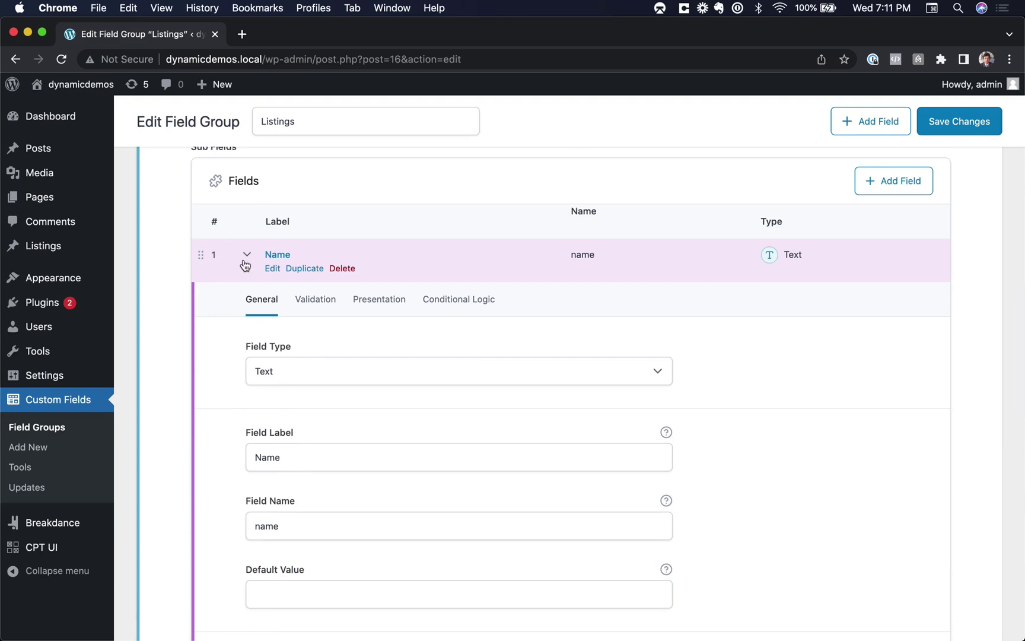
Step: Collapse the Name and Image sub field rows and save the Listings field group
left_click(244, 259)
left_click(247, 297)
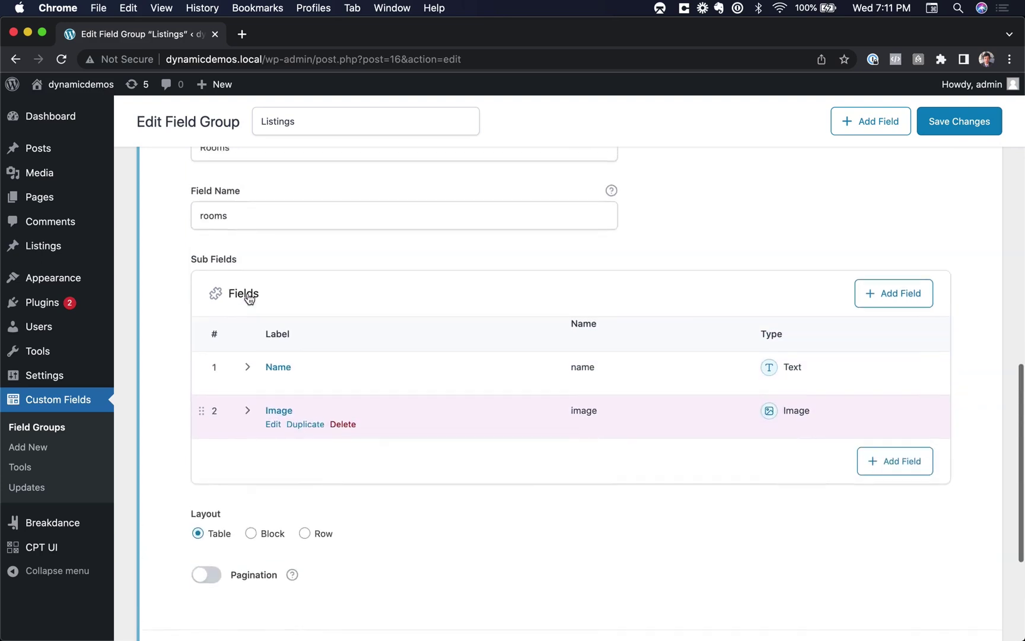
scroll(249, 298, "up", 3)
scroll(210, 251, "up", 3)
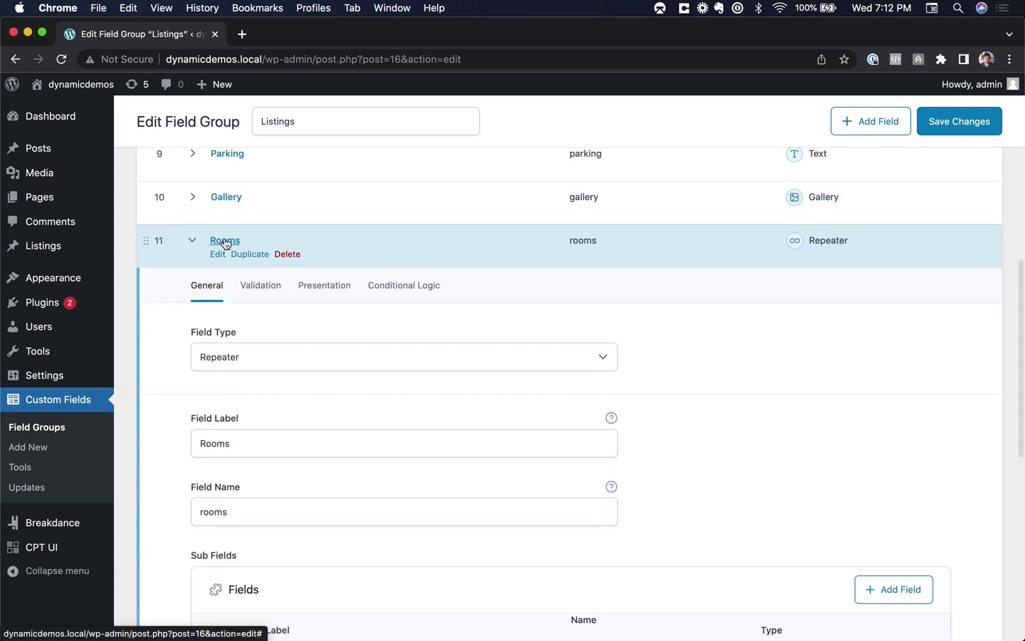
scroll(178, 314, "down", 6)
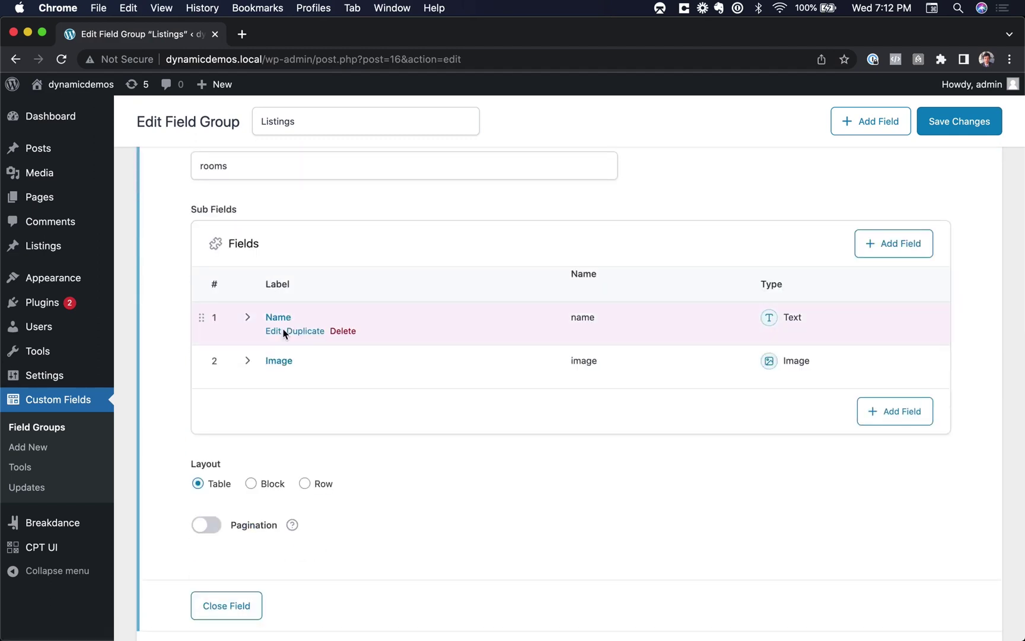
scroll(514, 559, "down", 2)
scroll(514, 559, "up", 15)
left_click(957, 180)
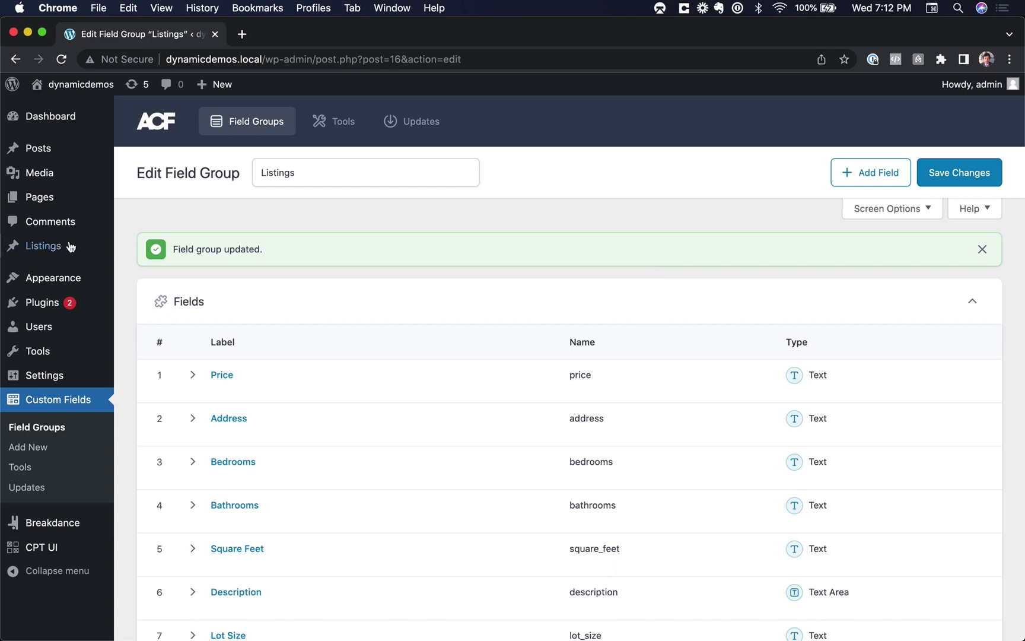
left_click(43, 246)
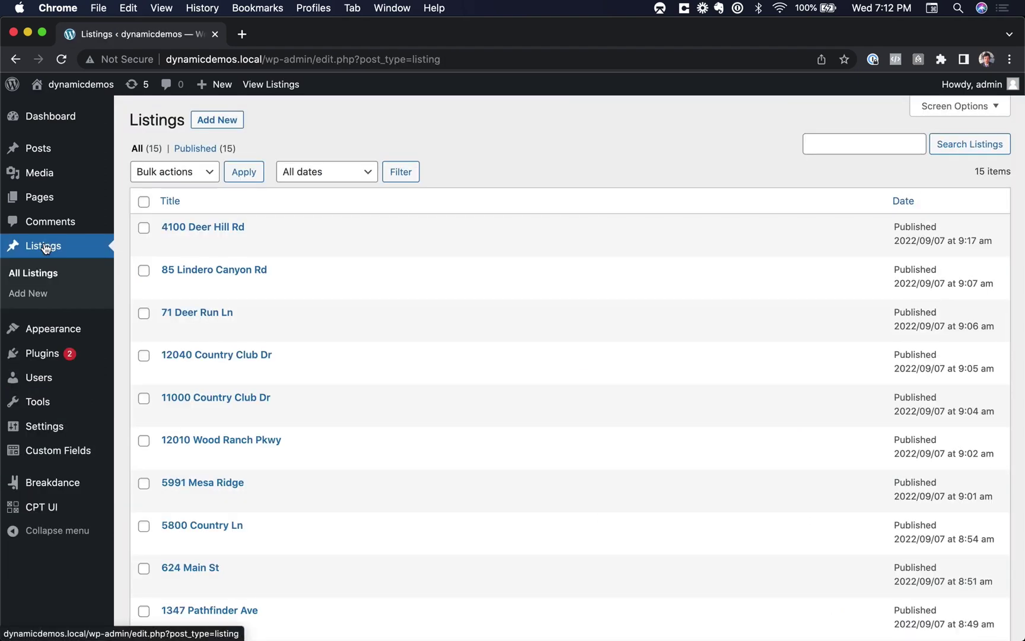
left_click(188, 228)
scroll(307, 355, "down", 15)
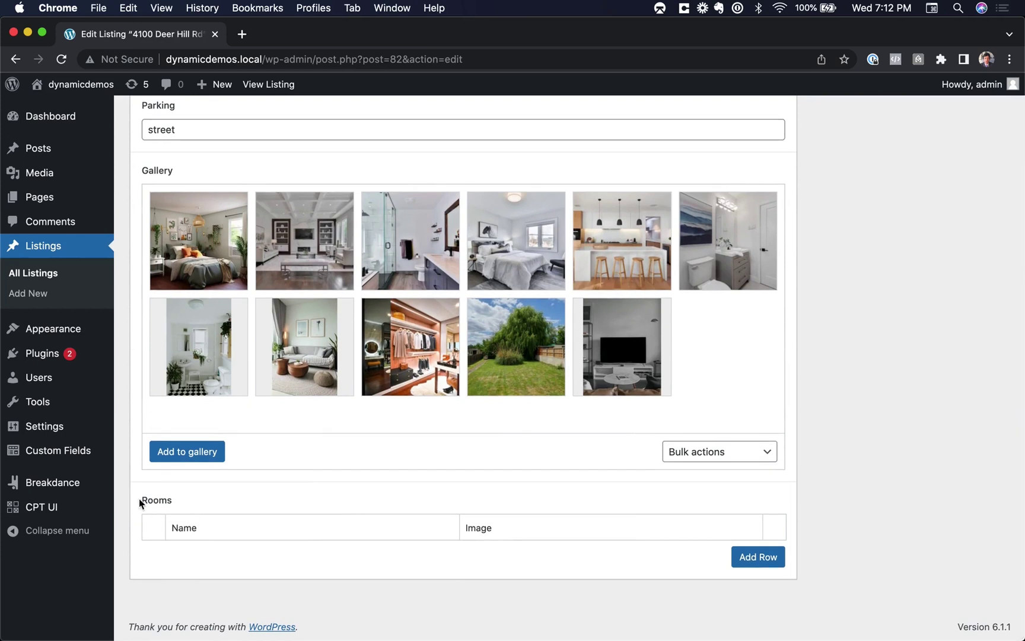
left_click(748, 556)
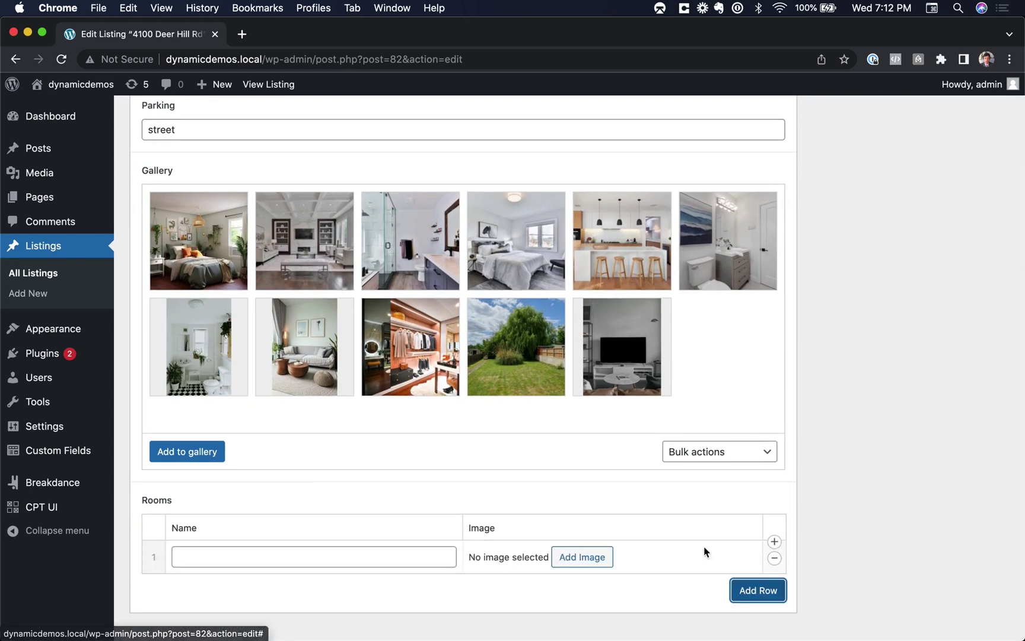
Step: Name the first room Master Bedroom and attach a bedroom photo
scroll(652, 549, "down", 1)
left_click(315, 519)
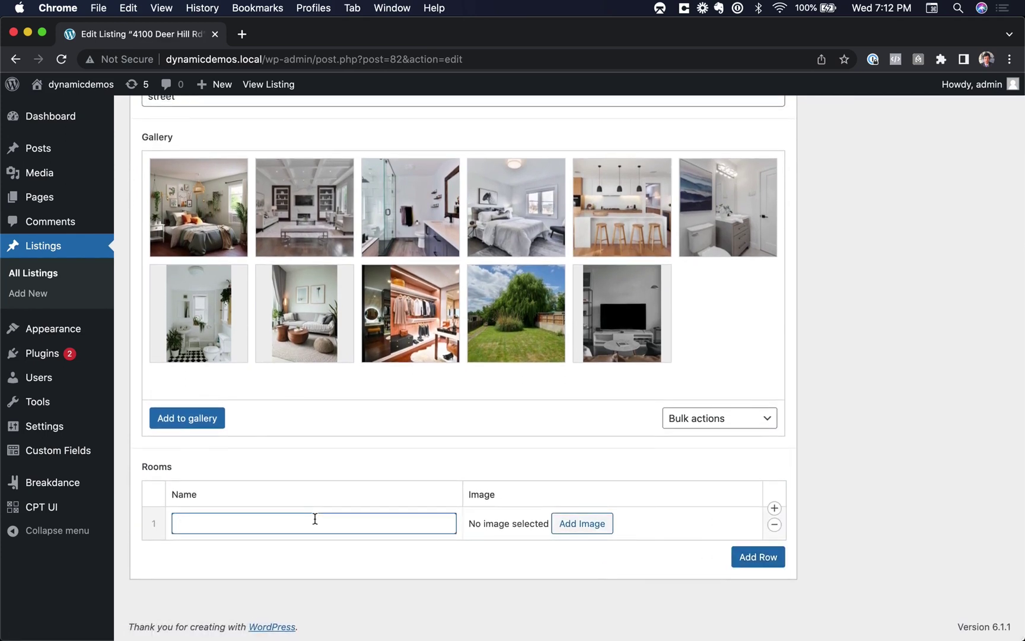
type("B")
type("aster Bedroom")
left_click(581, 523)
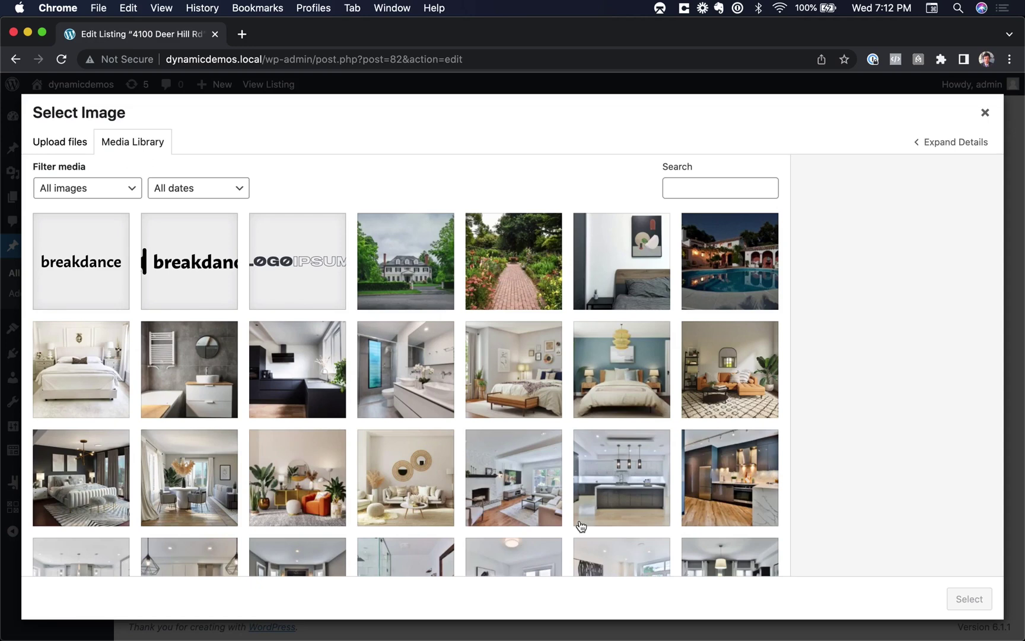
left_click(522, 363)
left_click(969, 598)
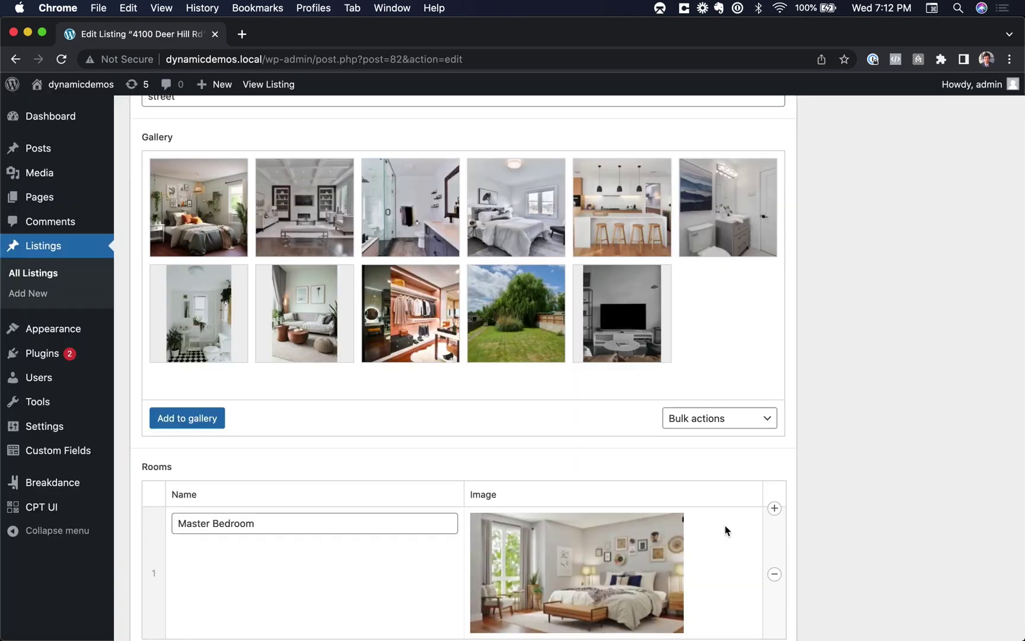
Step: Add a second room, Guest Bedroom, with the blue bedroom photo
scroll(725, 531, "down", 3)
left_click(756, 551)
left_click(318, 561)
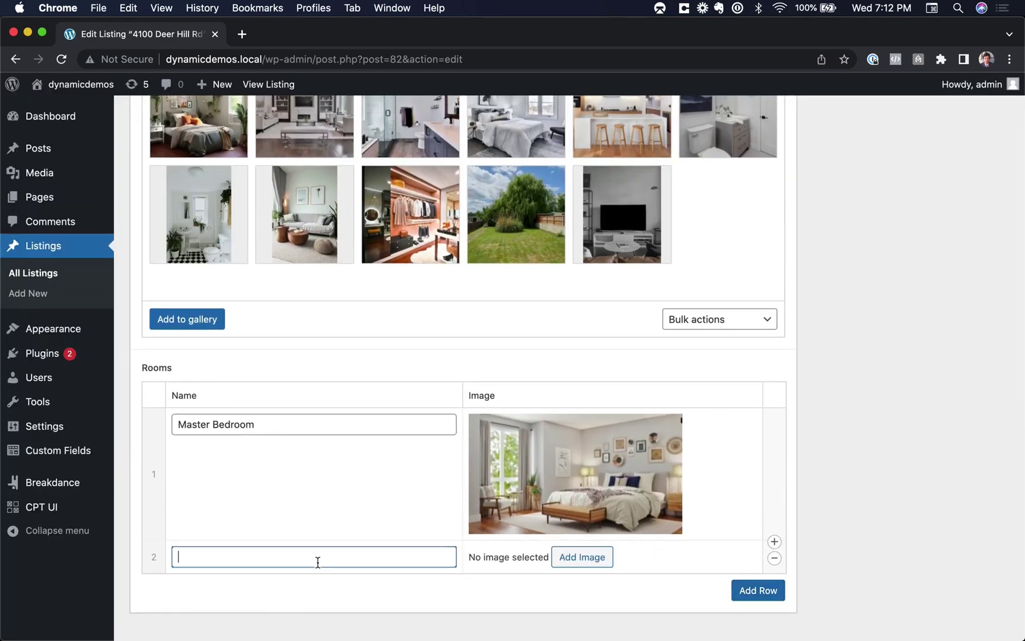
type("Guest Bedroom")
left_click(564, 561)
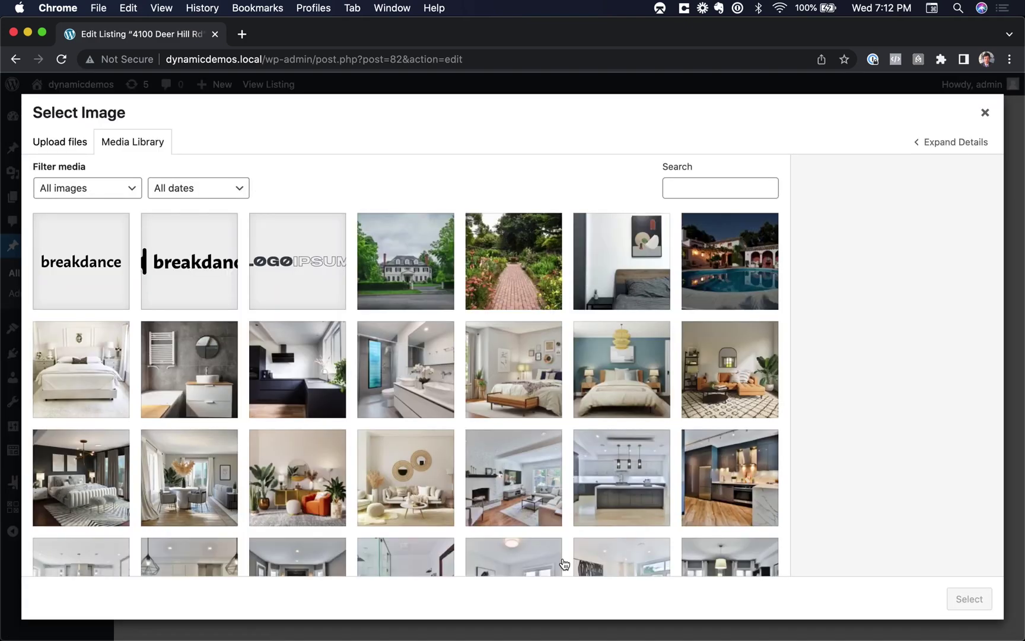
left_click(630, 389)
left_click(969, 598)
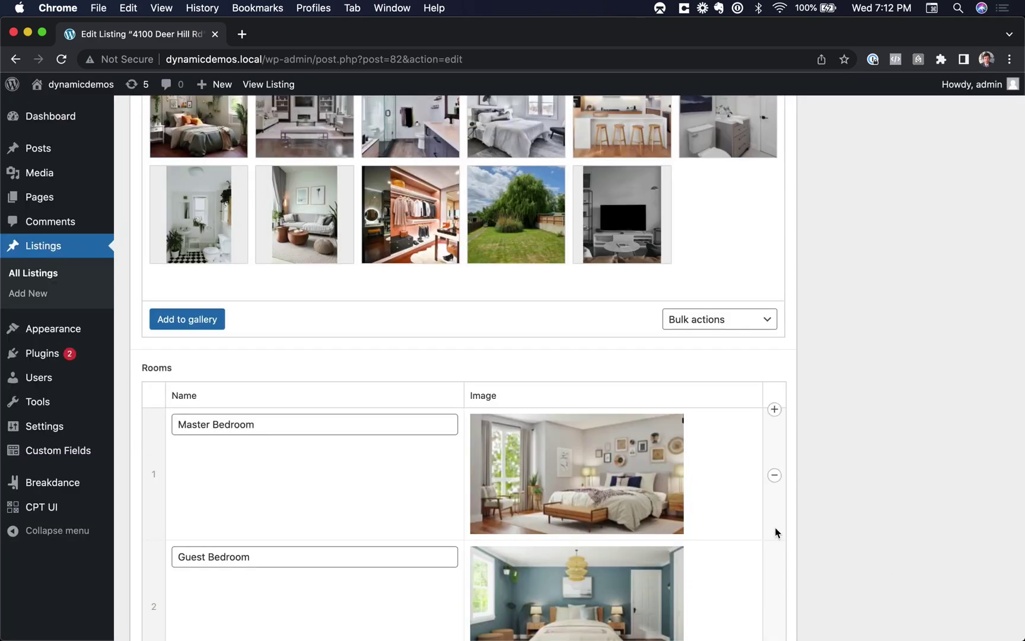
Step: Add a third room, Living Room, with the fireplace living room photo
scroll(771, 540, "down", 3)
left_click(757, 554)
left_click(302, 554)
type("Living Room")
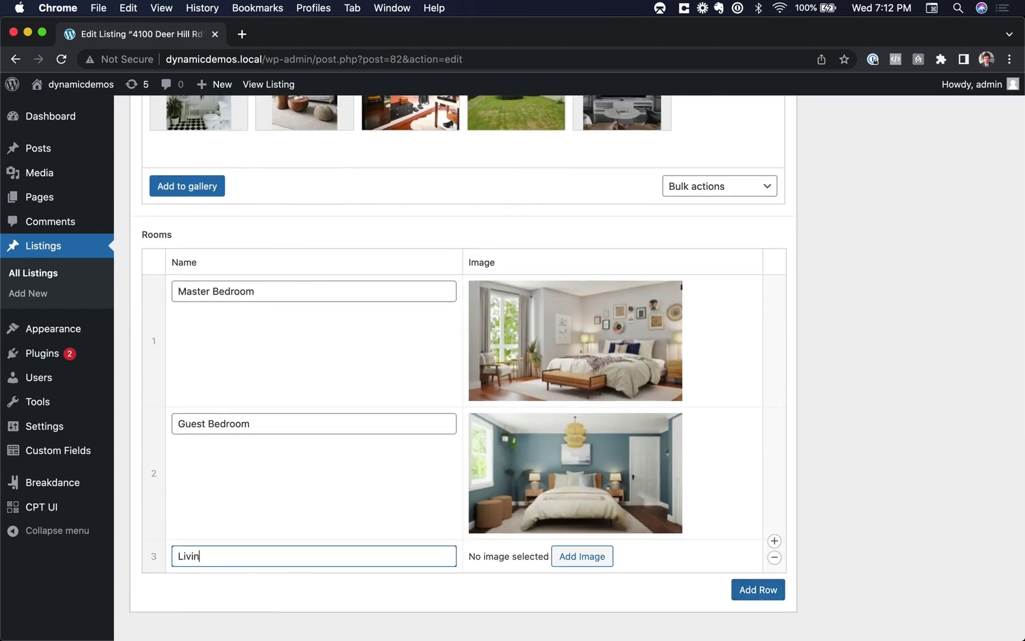
left_click(570, 559)
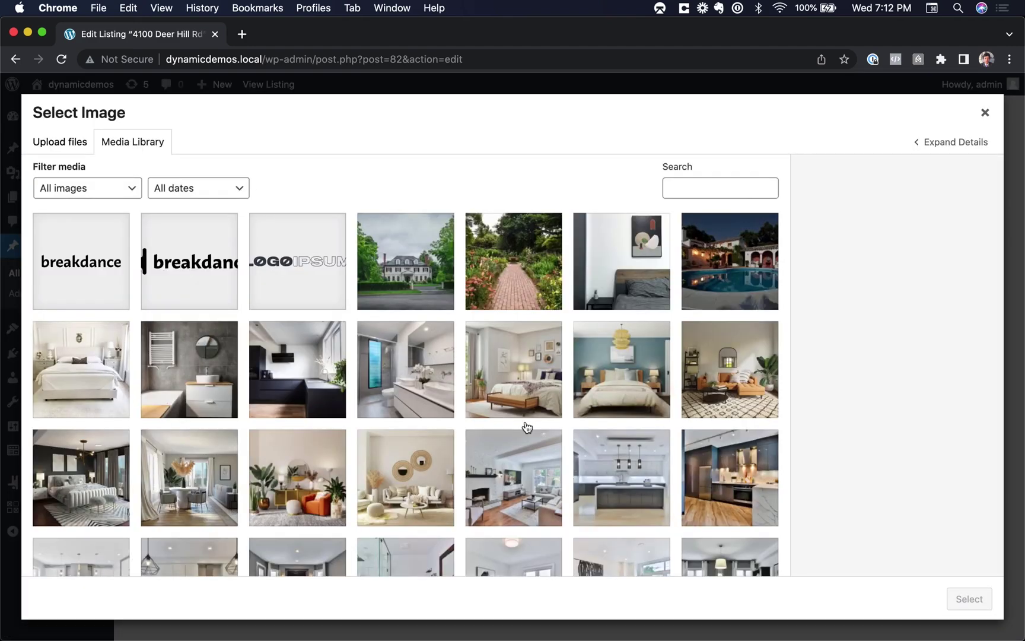
scroll(497, 416, "down", 3)
left_click(499, 327)
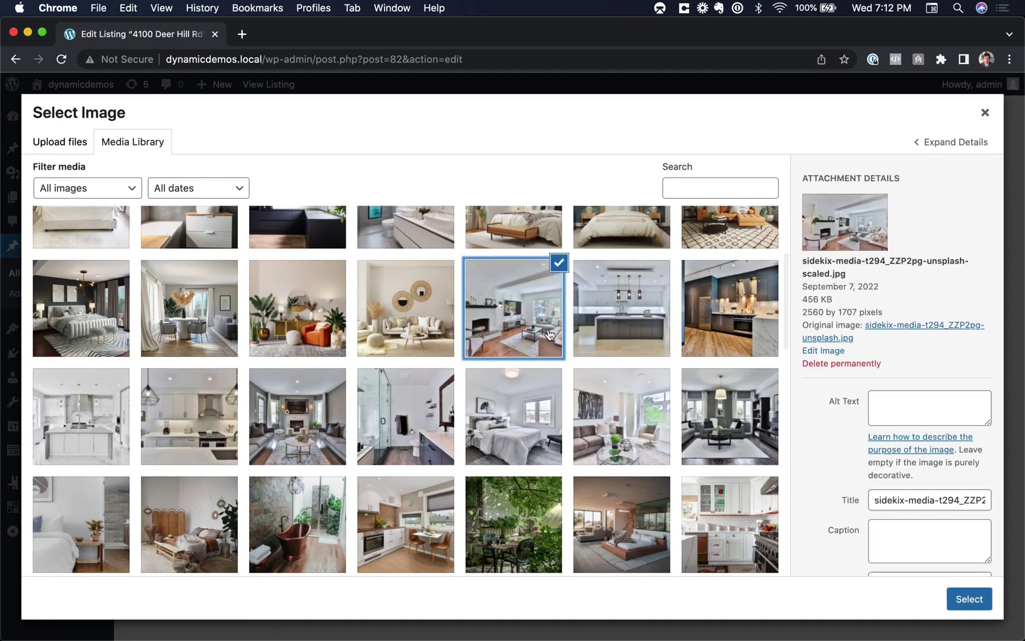
left_click(969, 598)
Step: Add a fourth room, Kitchen, with the white kitchen photo
scroll(678, 550, "down", 3)
left_click(739, 544)
left_click(302, 554)
type("Kitchen")
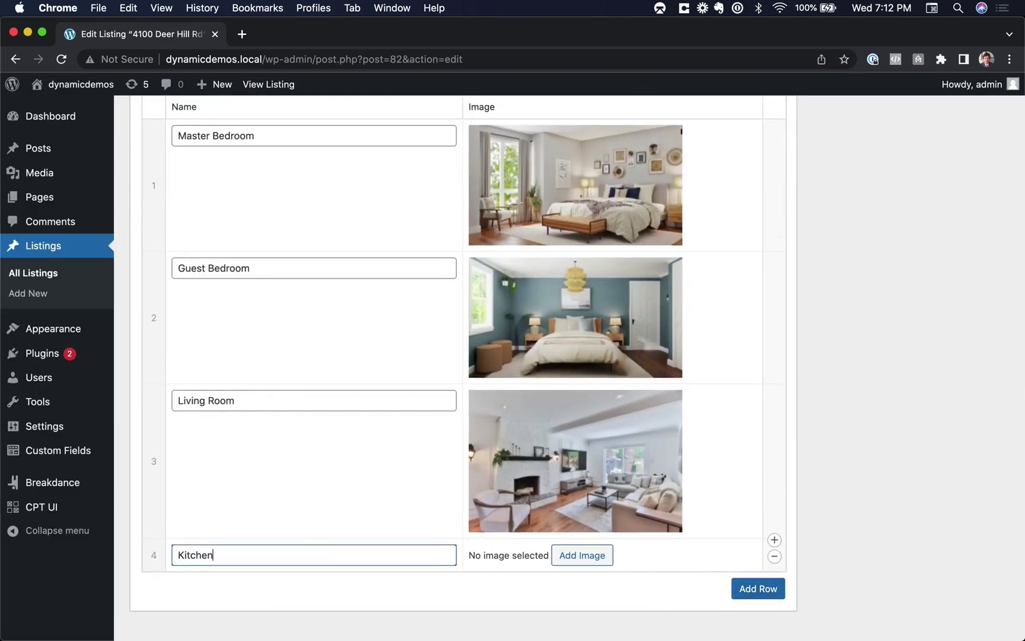
left_click(560, 558)
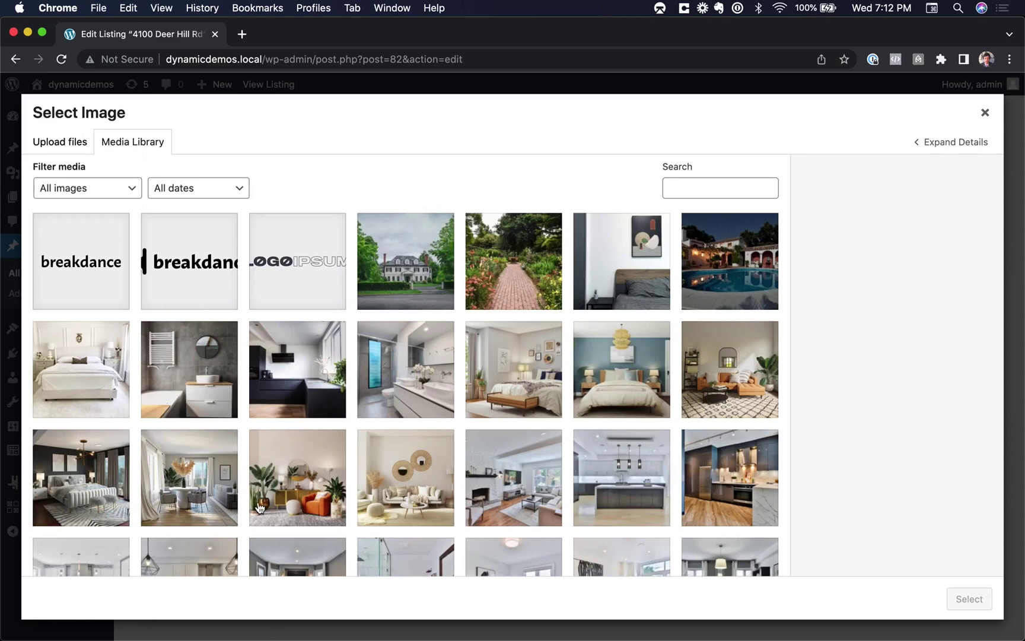
scroll(259, 507, "down", 4)
left_click(179, 410)
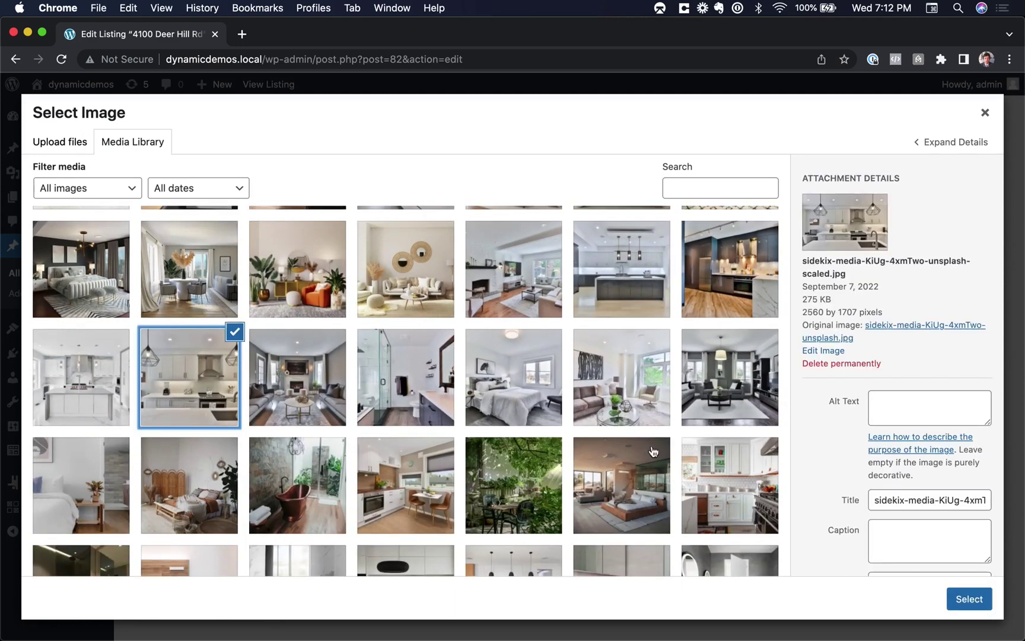
left_click(969, 598)
scroll(717, 505, "down", 1)
scroll(714, 506, "up", 5)
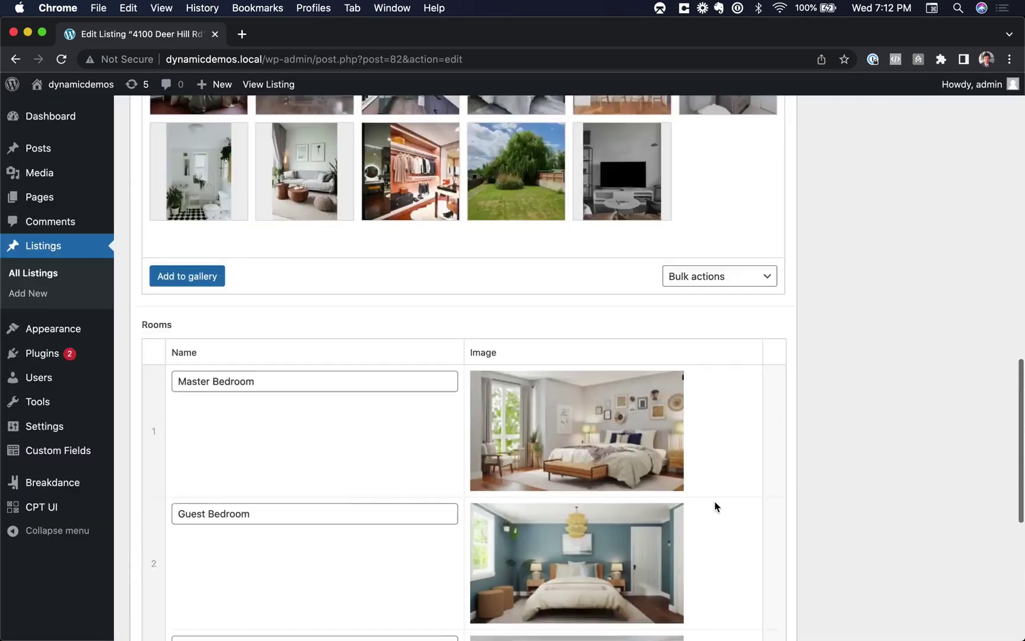
scroll(715, 506, "up", 2)
scroll(339, 506, "down", 6)
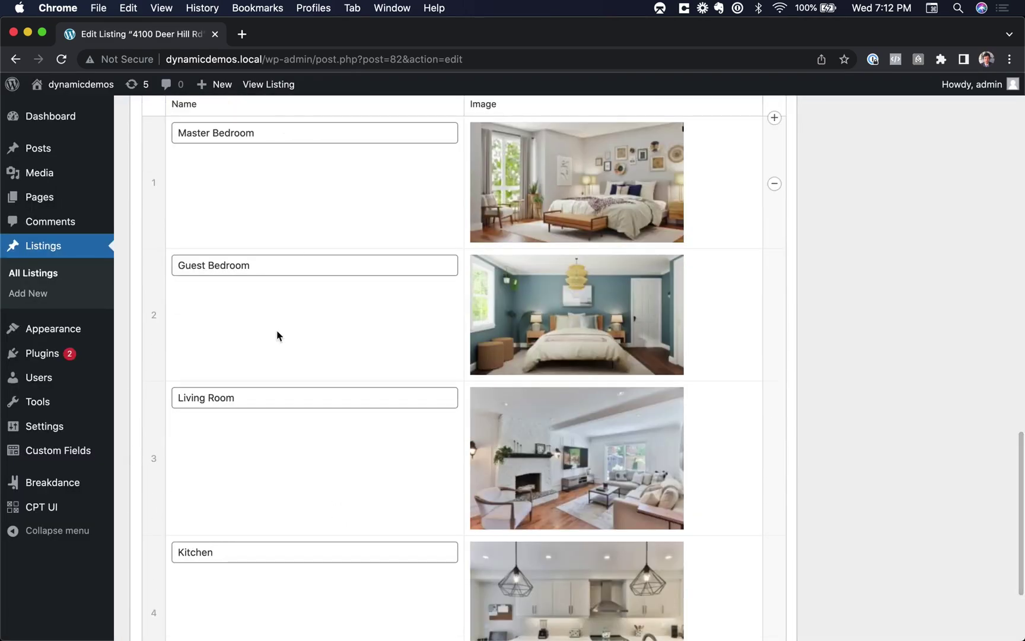
scroll(277, 336, "up", 10)
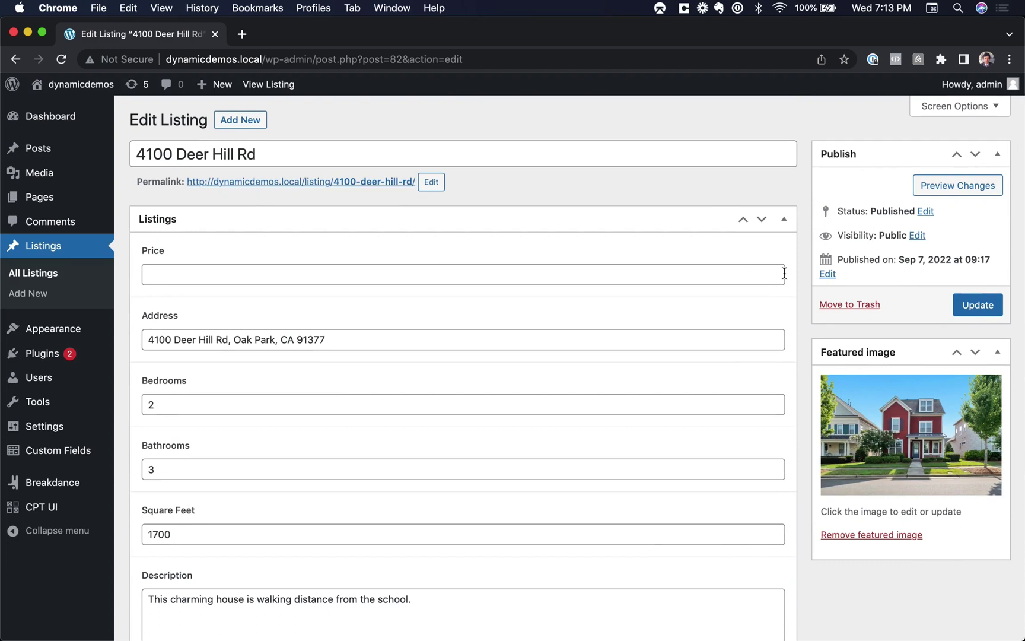
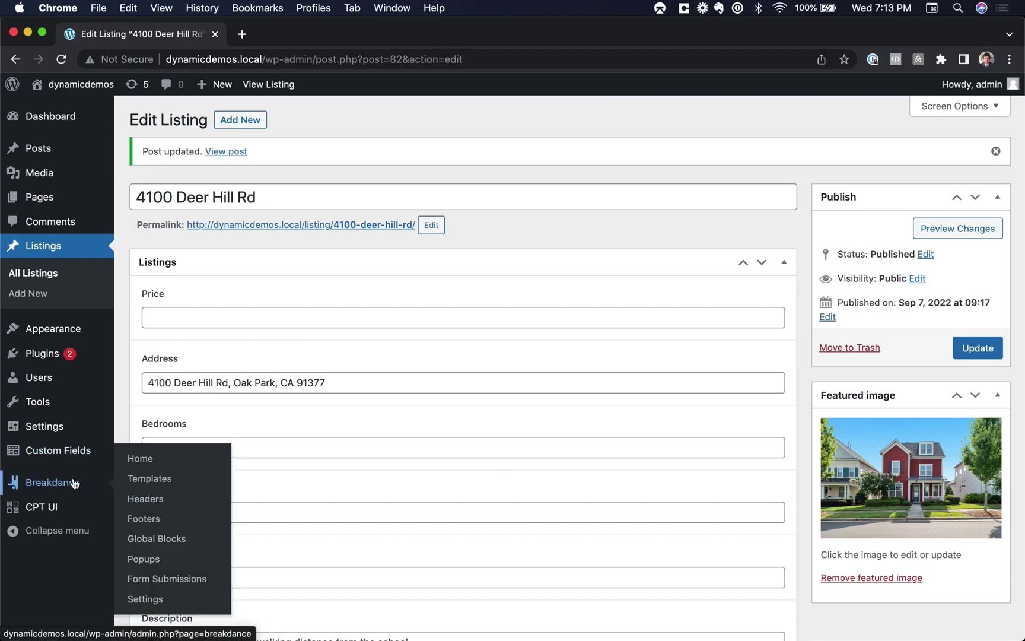
Step: Open the Breakdance Templates list, where the Listing template applies to Listings
left_click(193, 475)
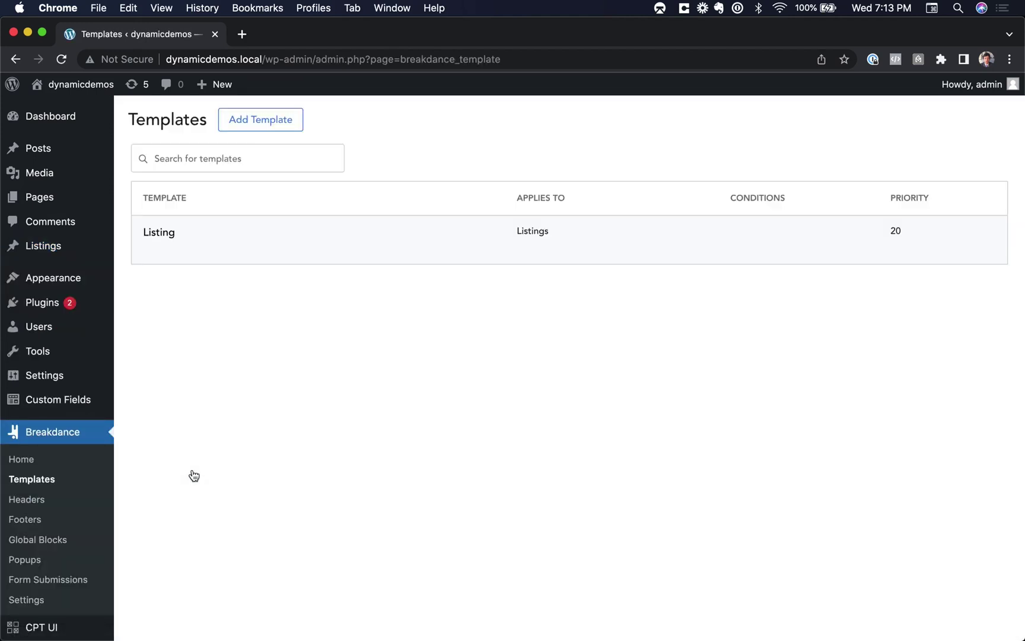
Step: Open the Listing template in the Breakdance builder and save it
left_click(179, 252)
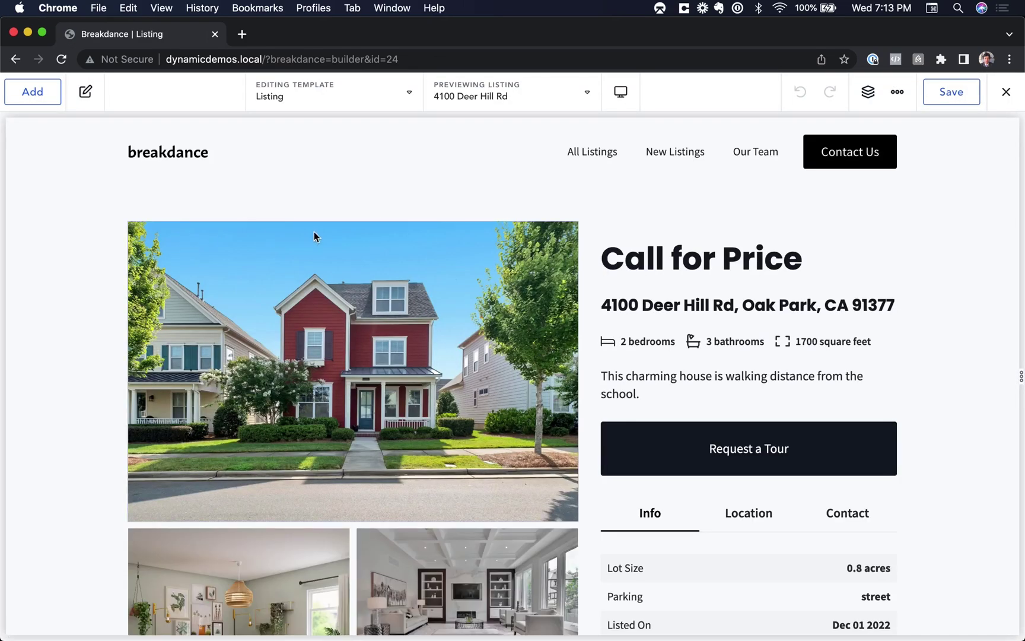
scroll(313, 236, "down", 15)
scroll(310, 362, "up", 15)
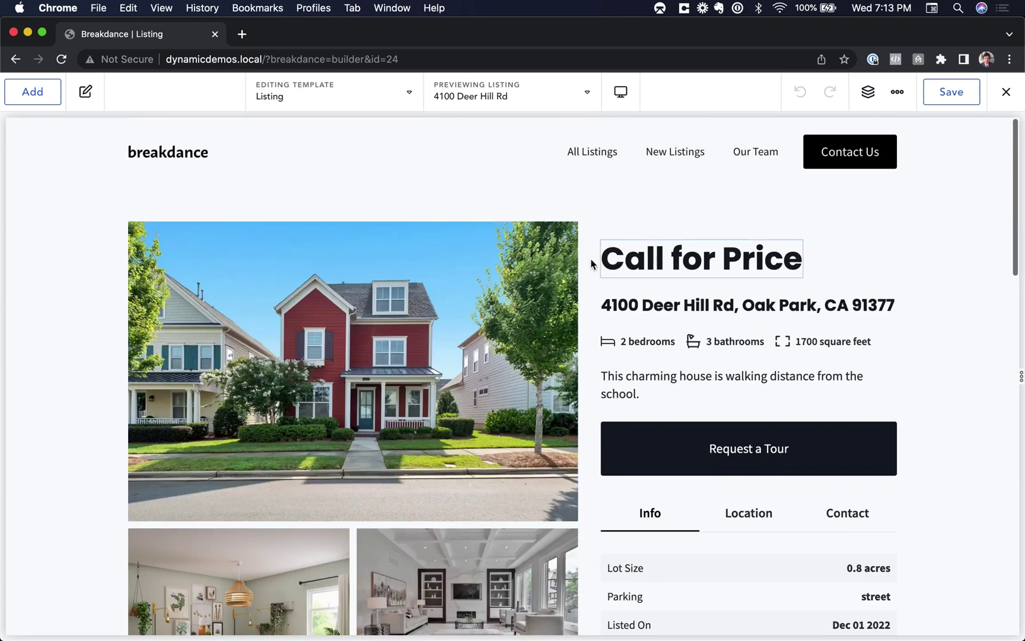
left_click(948, 92)
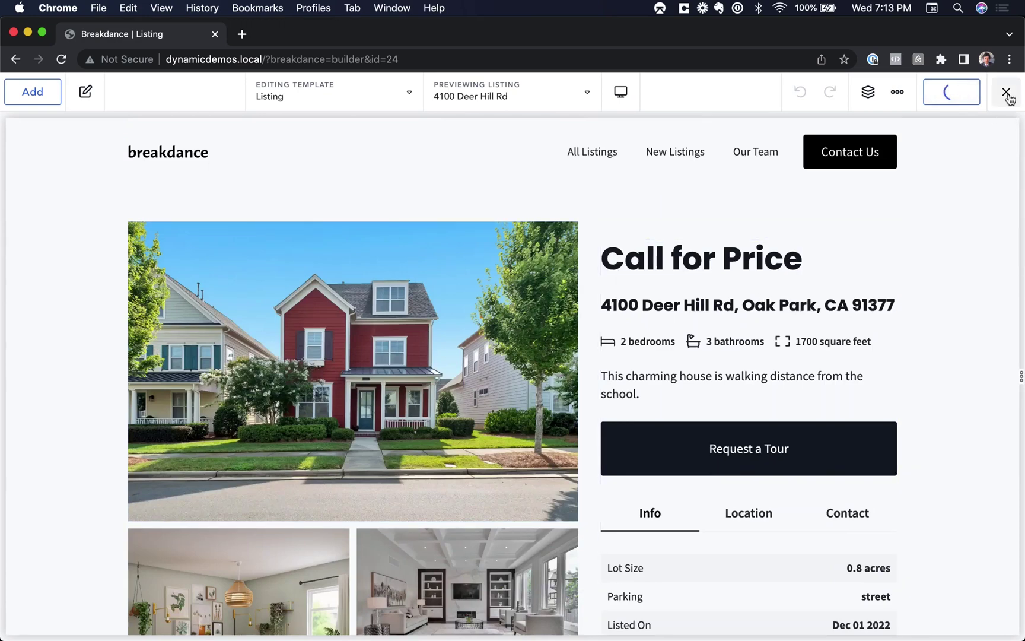
Step: View the 4100 Deer Hill Rd listing on the live site, then select the builder's gallery section
left_click(1006, 94)
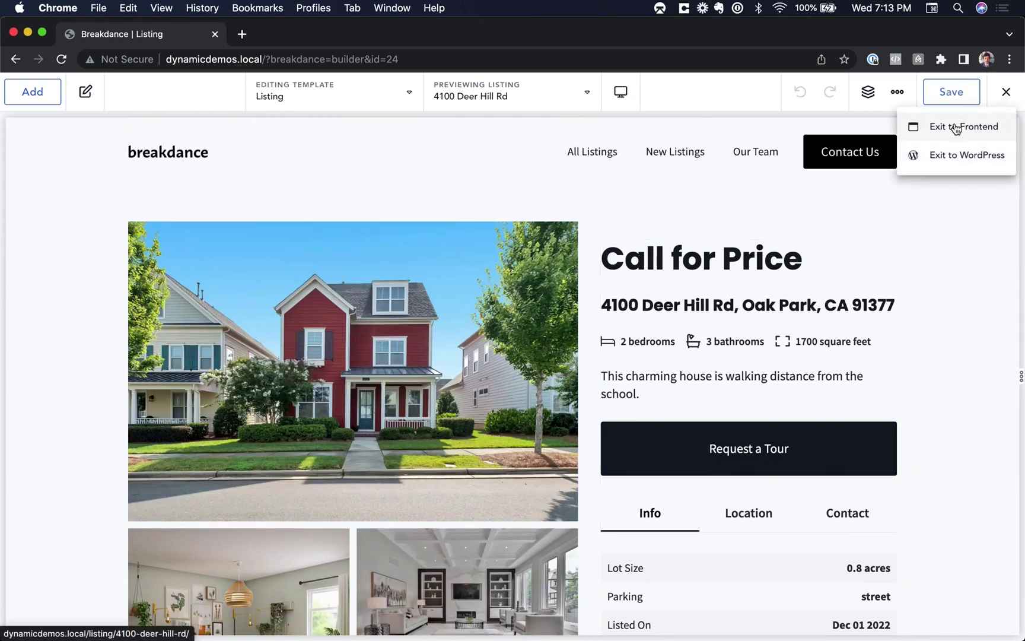
left_click(955, 129)
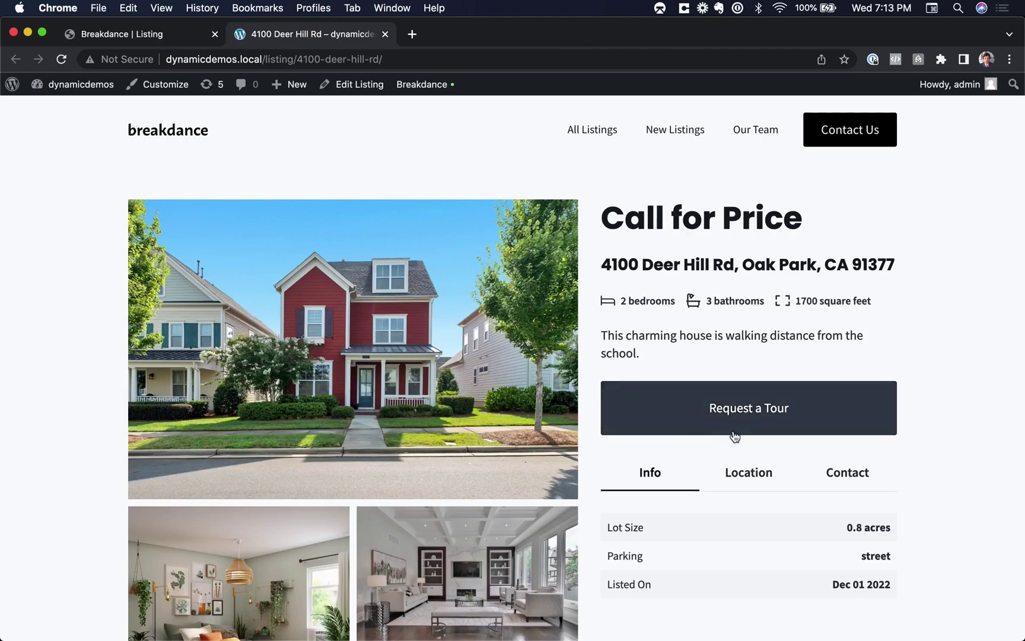
scroll(769, 501, "down", 10)
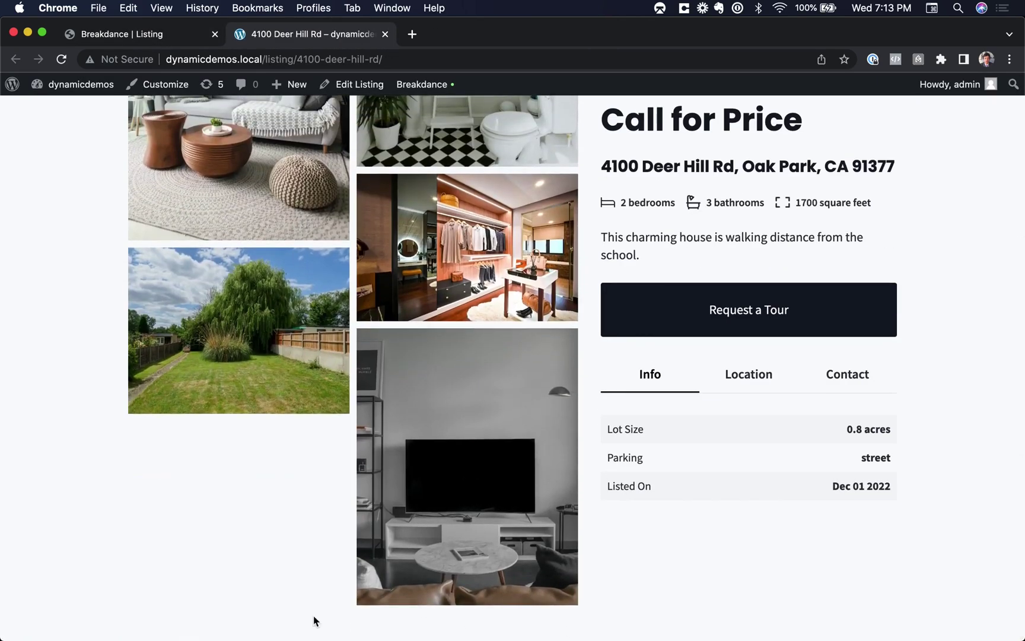
left_click(119, 35)
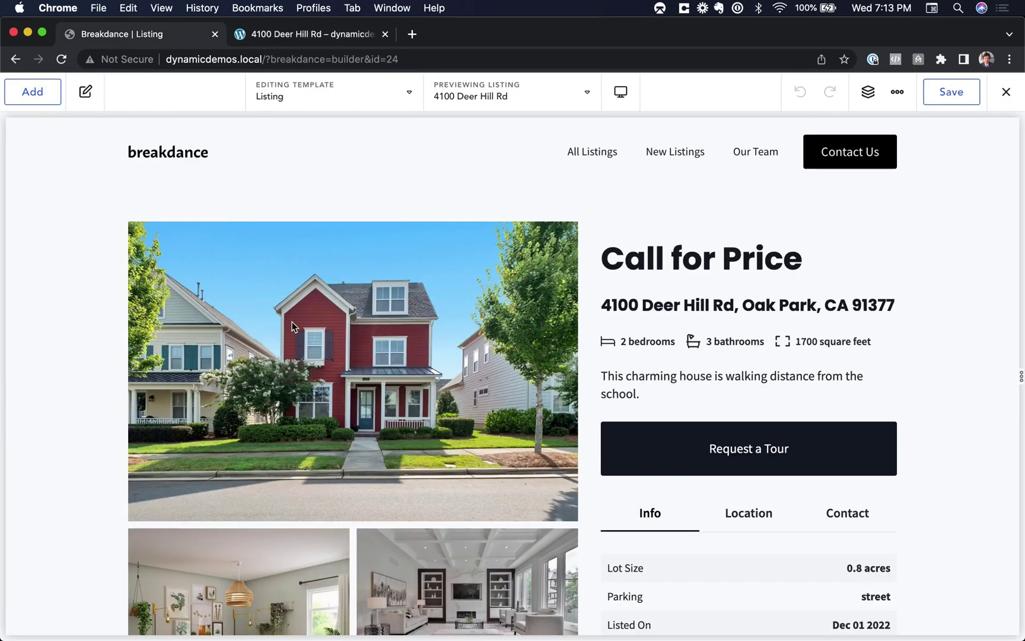
scroll(291, 321, "down", 10)
left_click(291, 321)
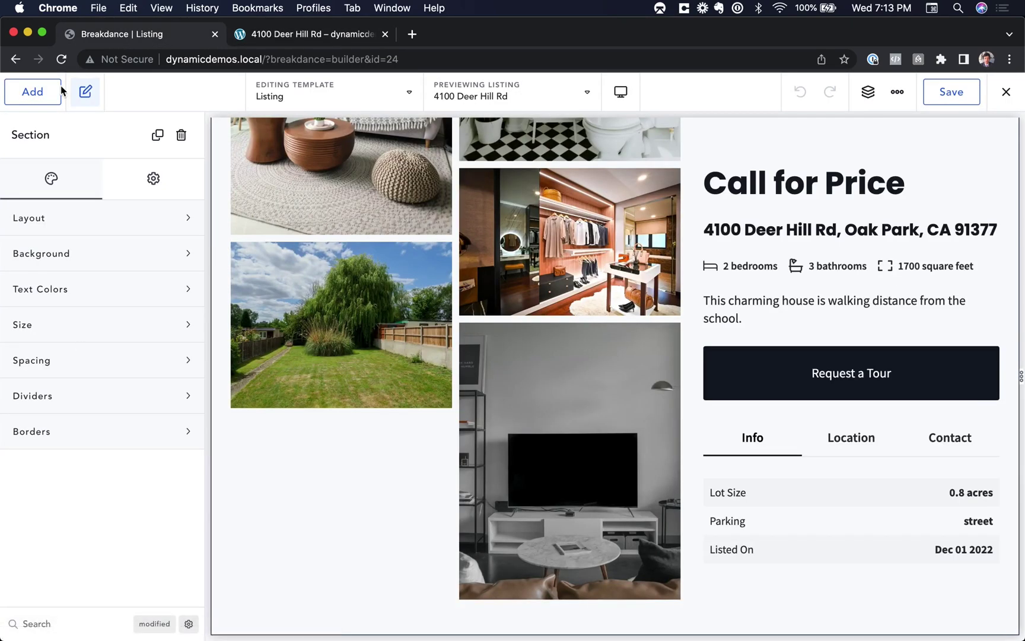
Step: Add a new section below the gallery containing a heading that reads 'Rooms'
left_click(36, 92)
type("sec")
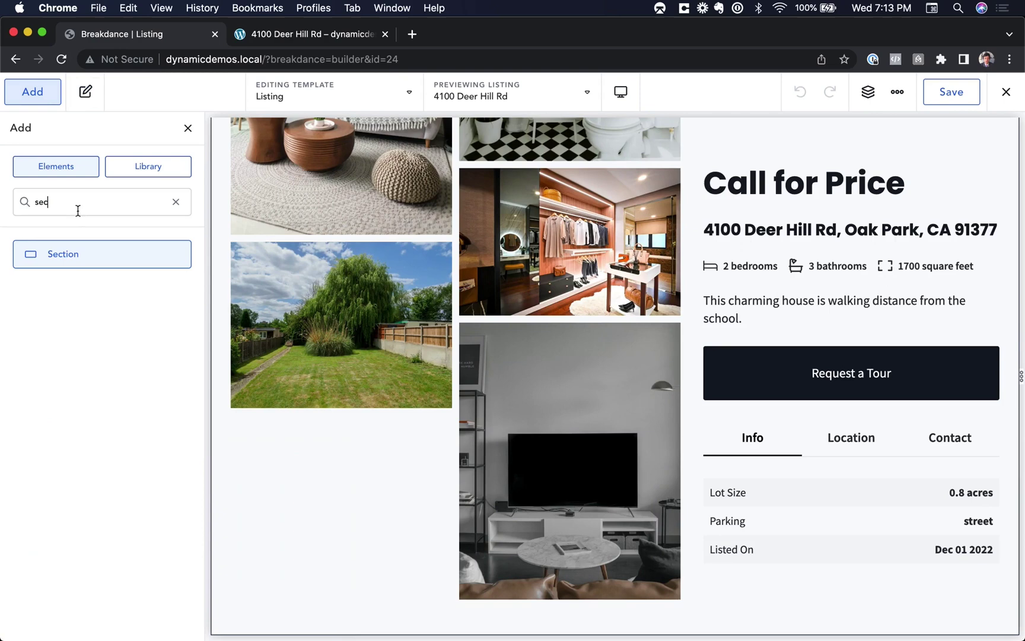
left_click(79, 254)
left_click(33, 92)
type("head")
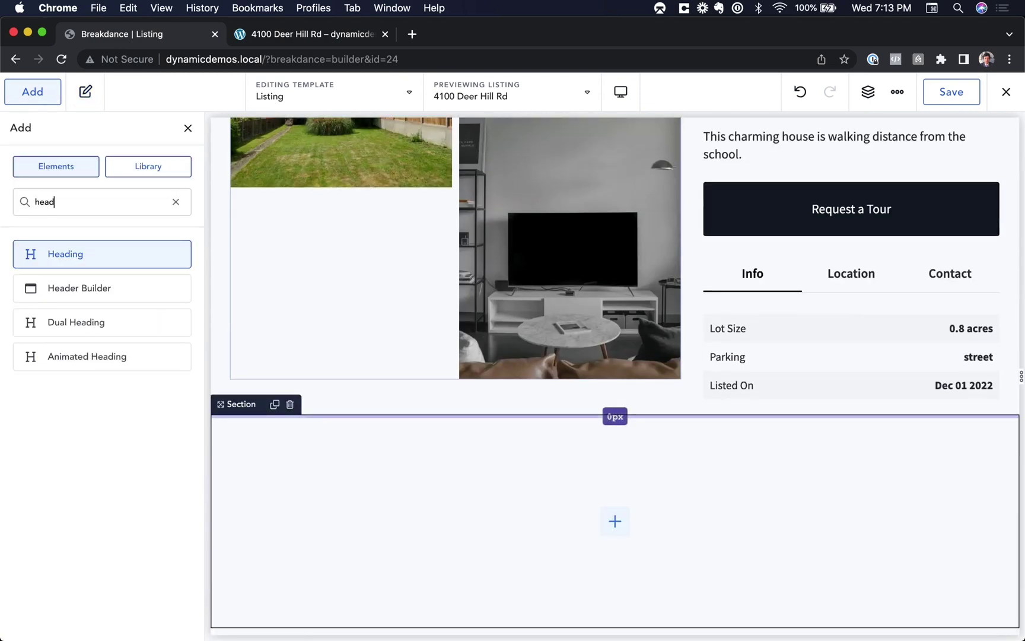
left_click(65, 253)
double_click(330, 573)
type("Rooms")
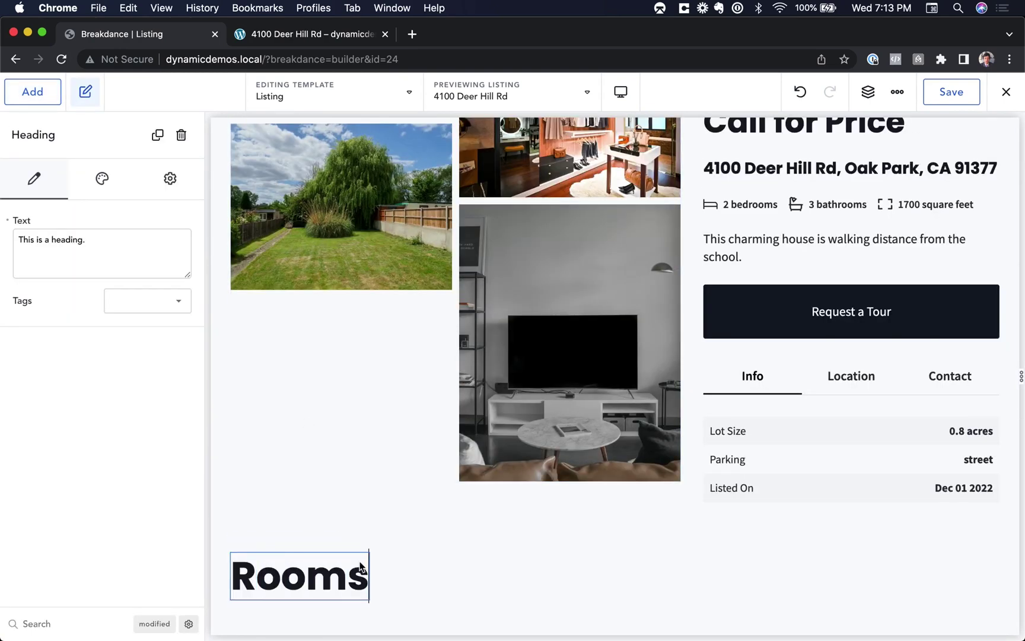
left_click(427, 568)
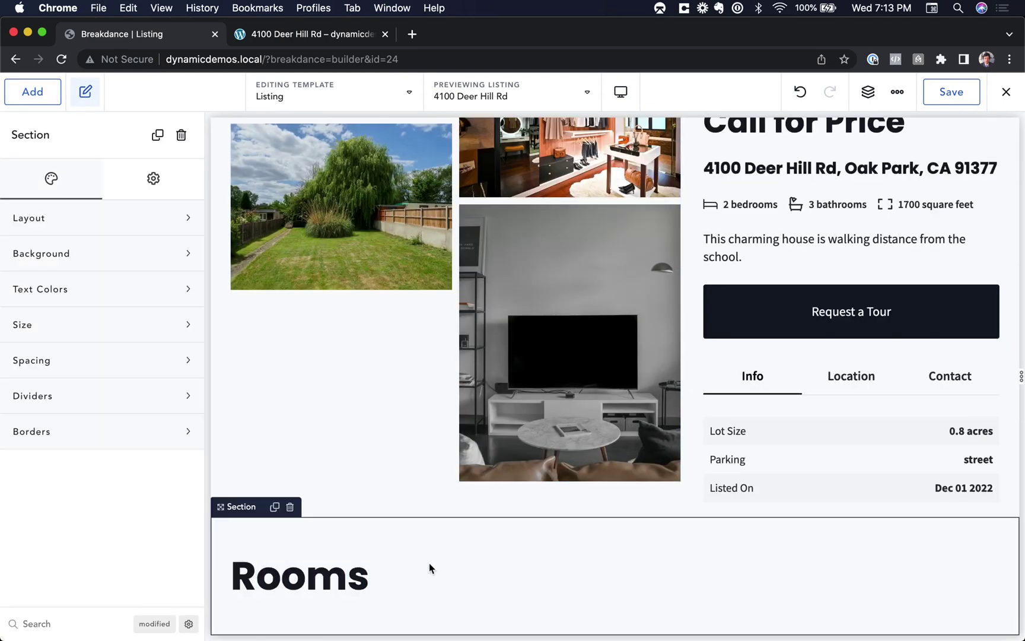
Step: Add a Repeater Field element beneath the Rooms heading
left_click(27, 95)
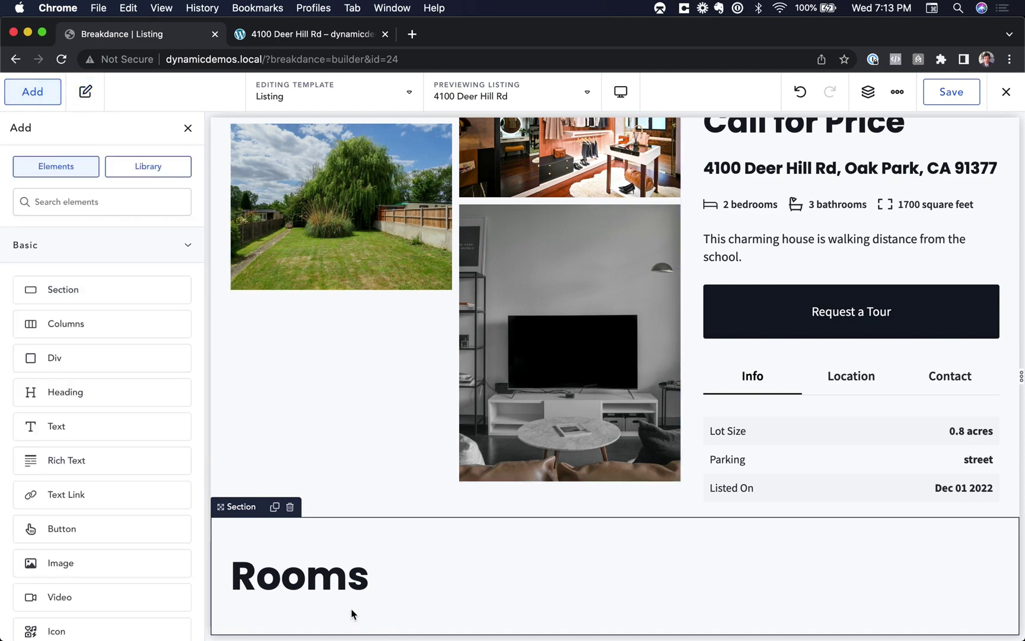
type("repeater")
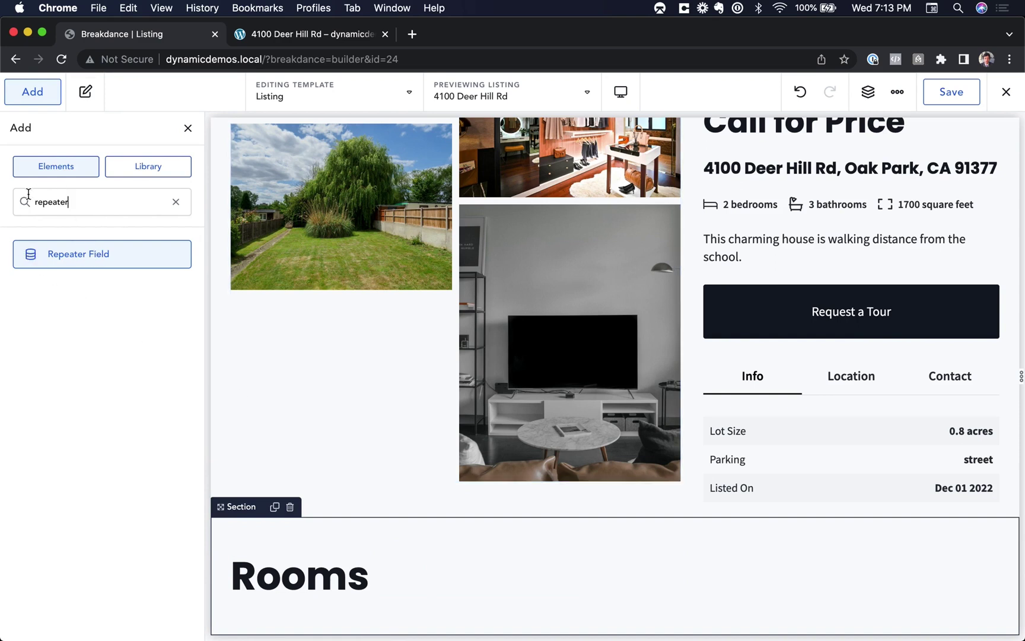
left_click(58, 256)
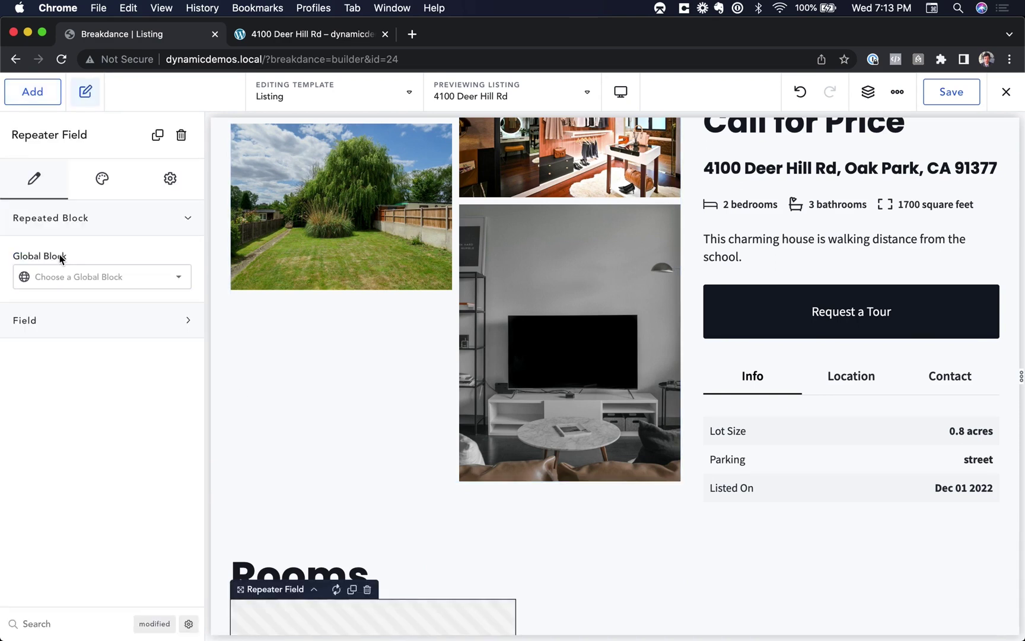
scroll(439, 565, "down", 2)
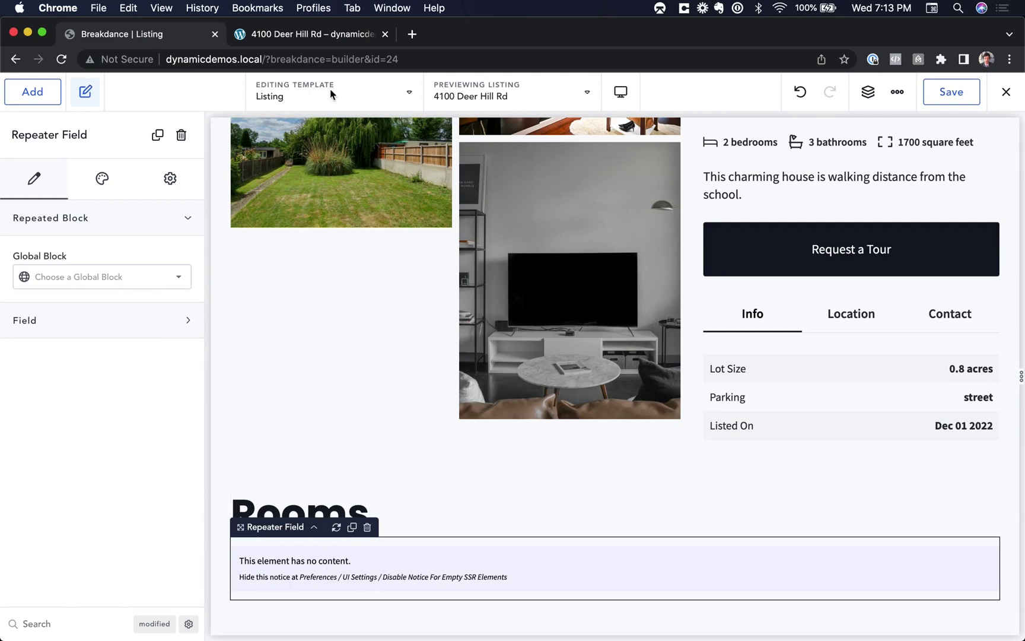
left_click(327, 41)
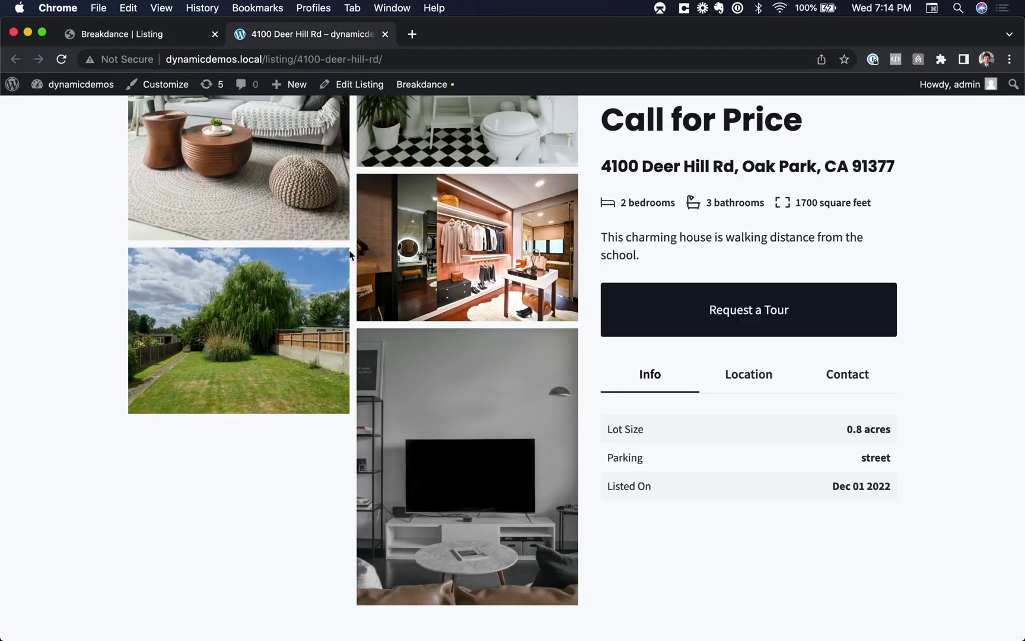
left_click(353, 84)
scroll(323, 433, "down", 2)
scroll(322, 433, "down", 15)
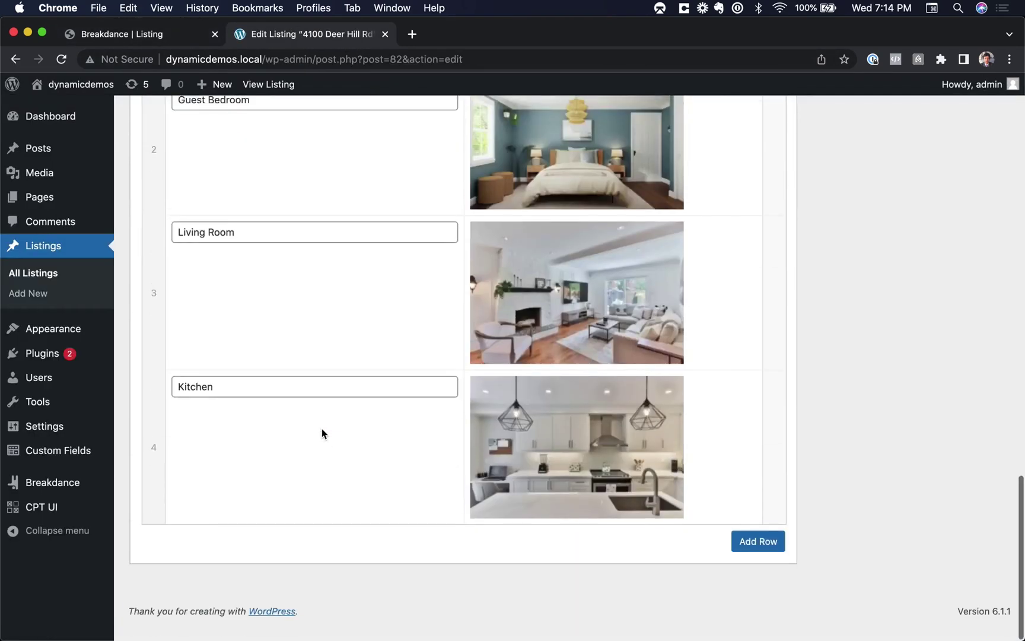
scroll(321, 431, "up", 6)
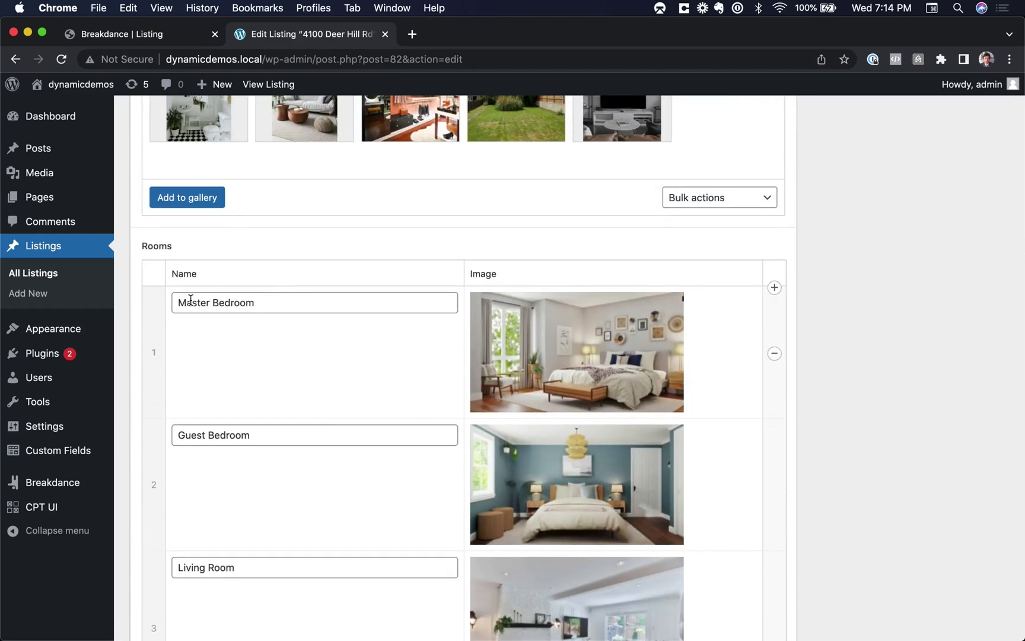
left_click(183, 39)
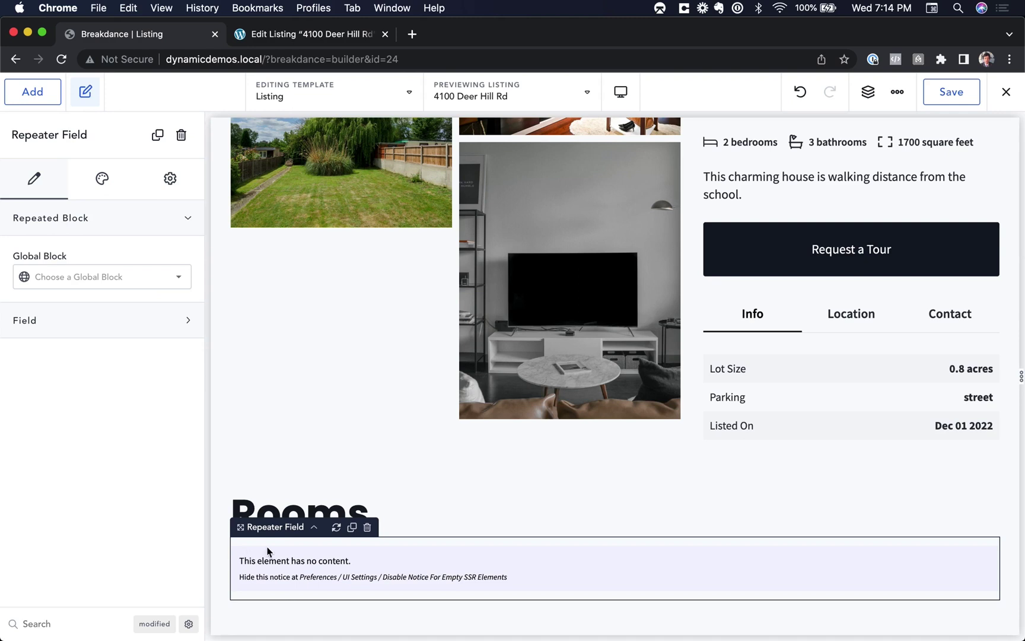
Step: Bind the Repeater Field to the Rooms field, leaving its global block unset
left_click(125, 325)
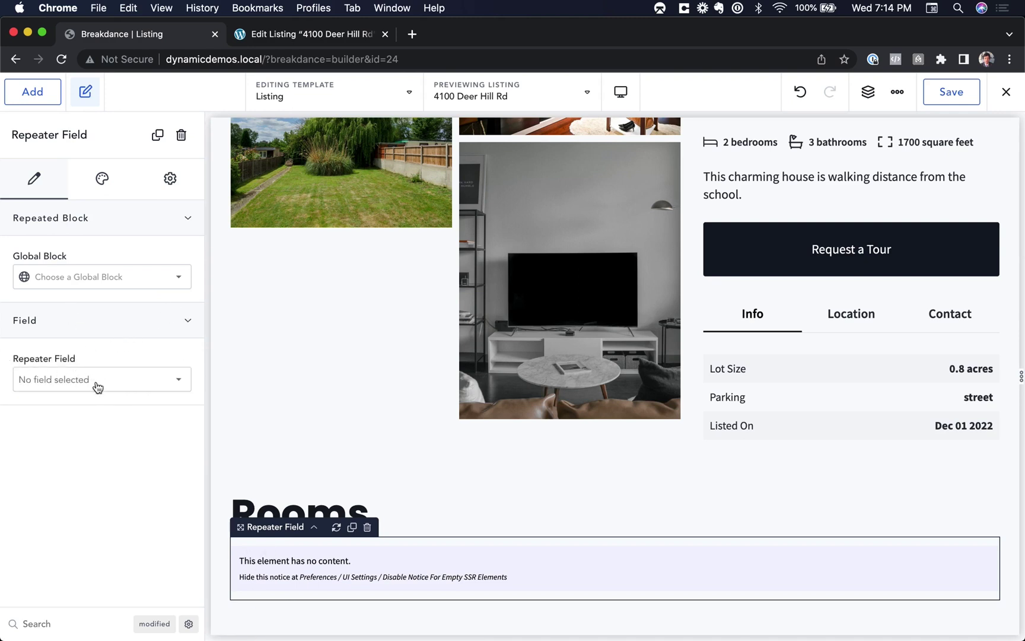
left_click(84, 385)
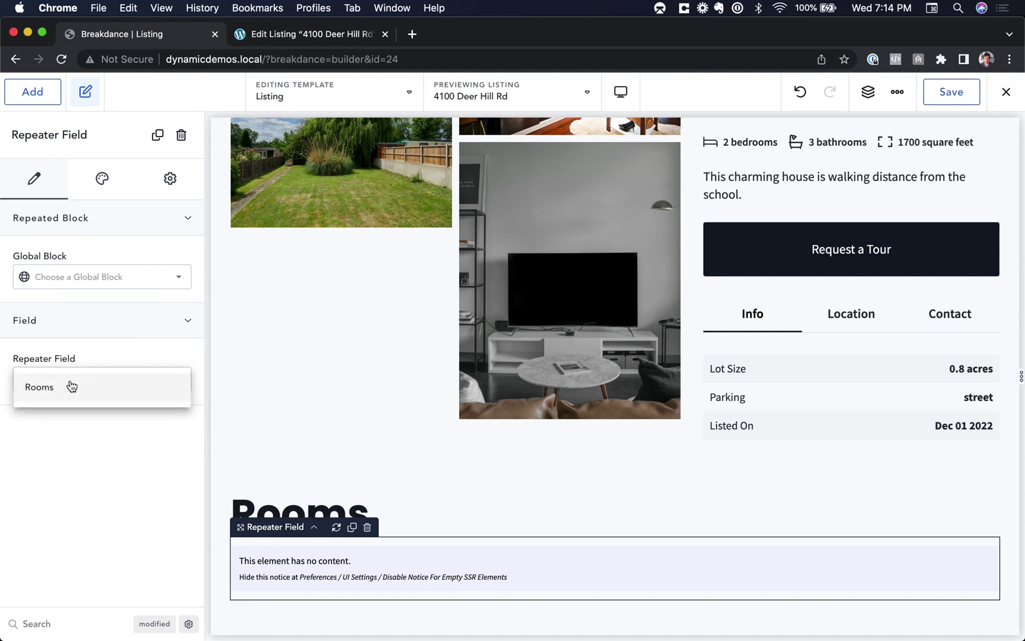
left_click(73, 400)
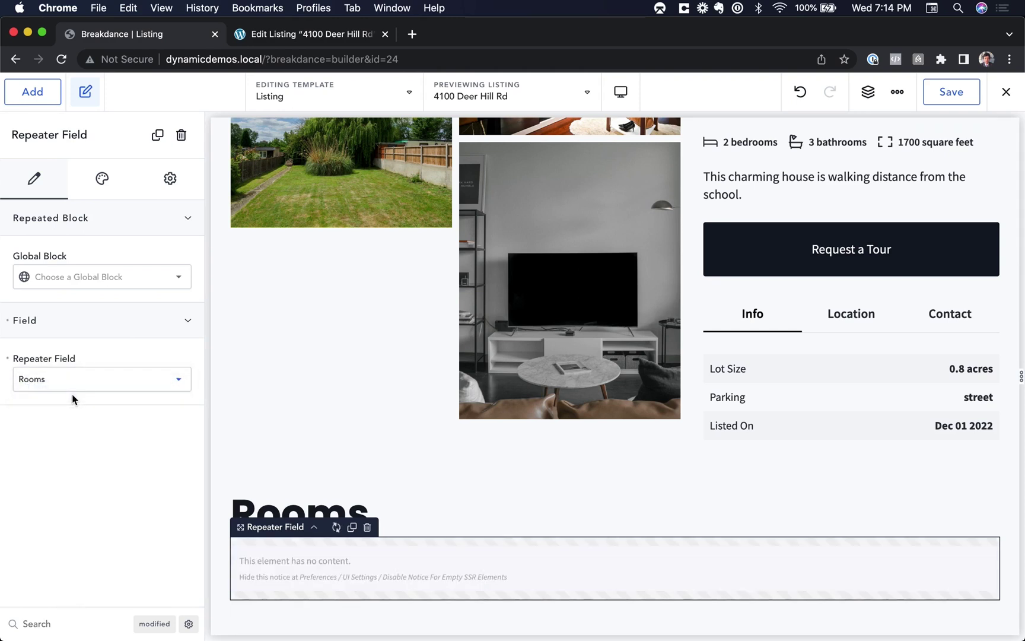
scroll(365, 585, "down", 3)
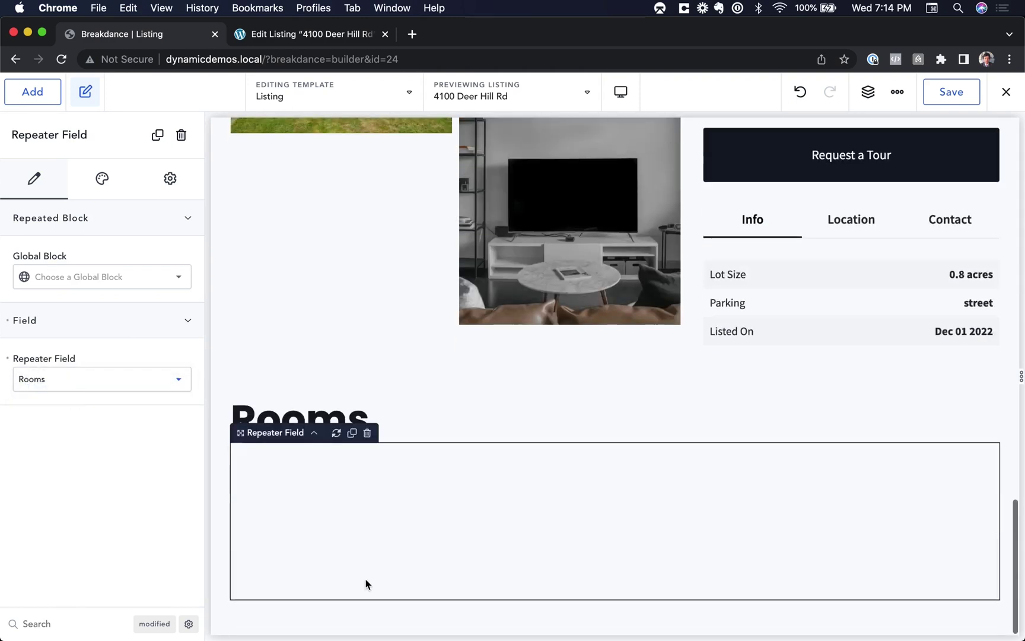
left_click(73, 276)
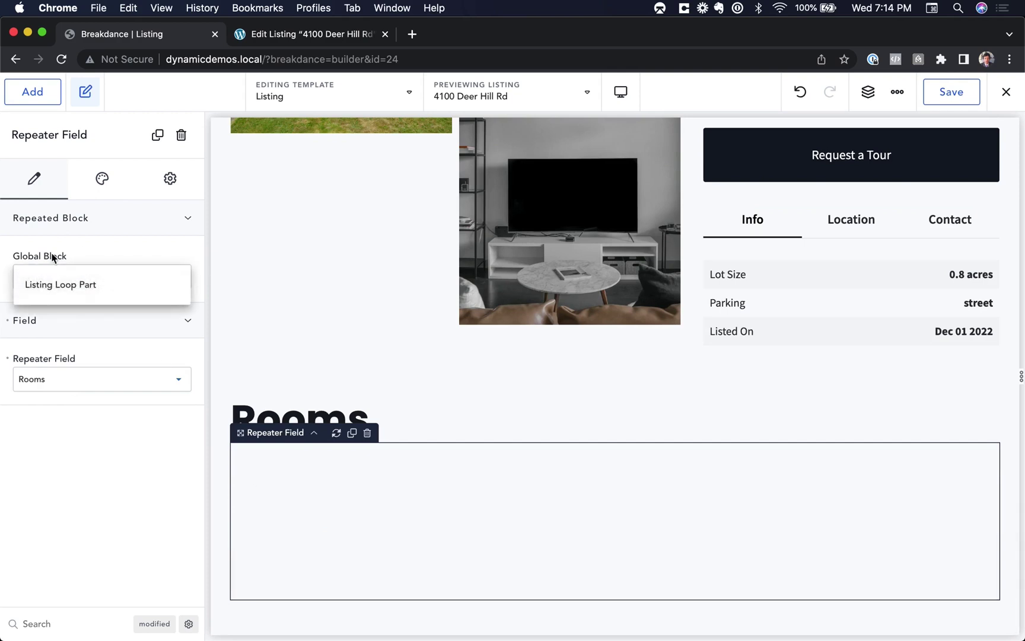
left_click(90, 258)
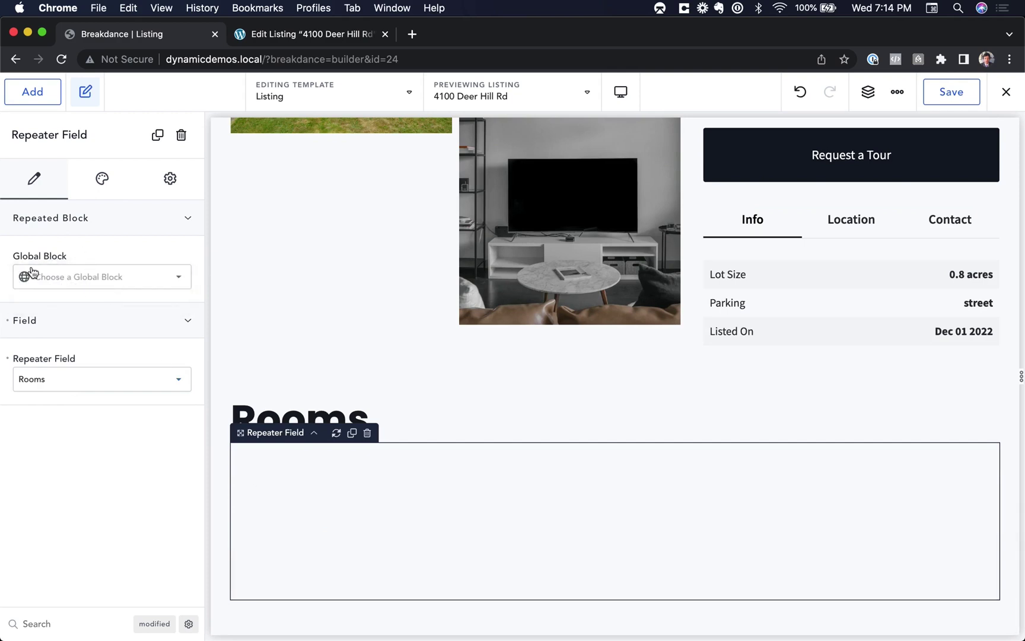
Step: Save the Listing template and exit the builder to WordPress
left_click(952, 92)
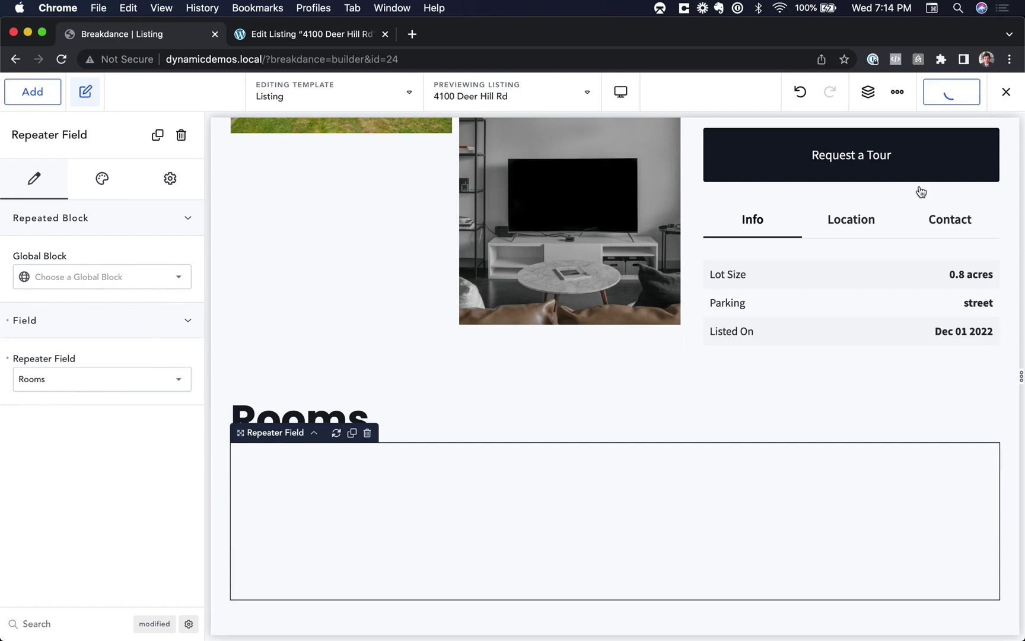
left_click(861, 396)
mouse_move(1005, 92)
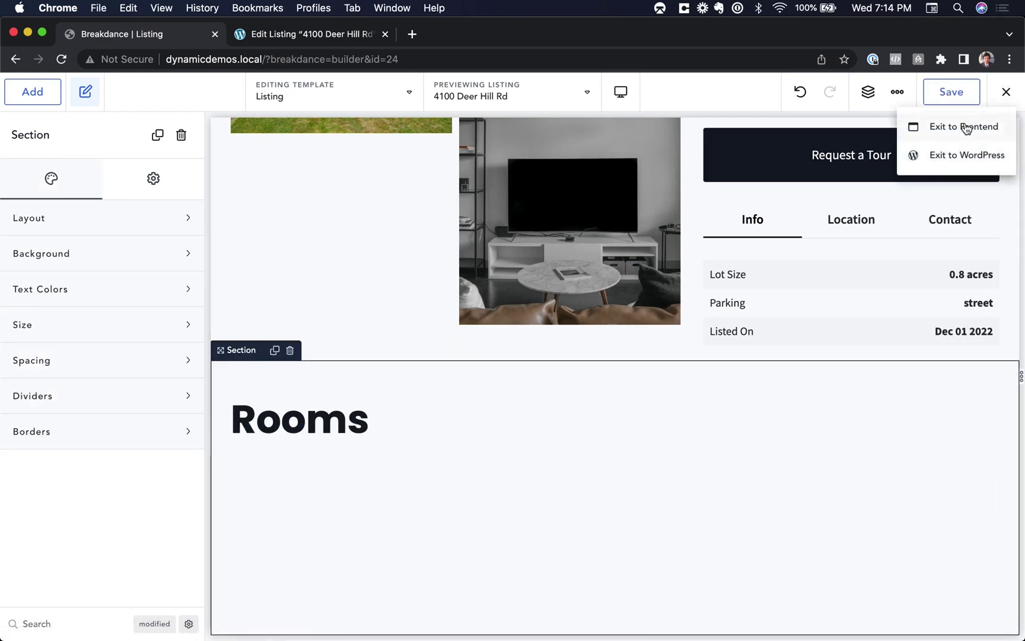
left_click(956, 154)
Step: Create the 'Rooms Repeater Part' global block, open it in Breakdance, then view the 4100 Deer Hill Rd edit page
left_click(505, 36)
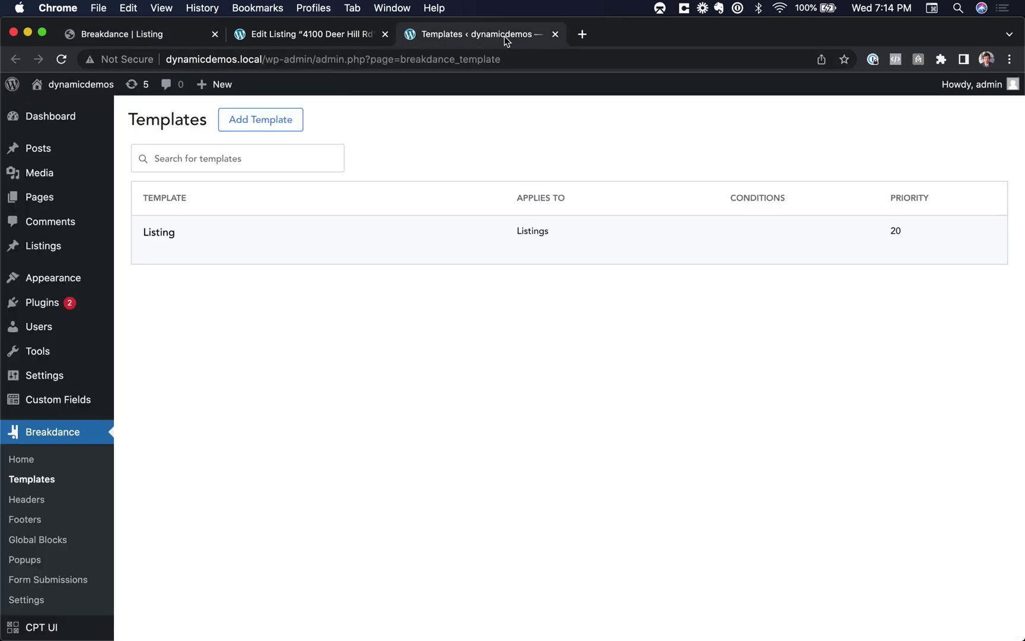
left_click(65, 545)
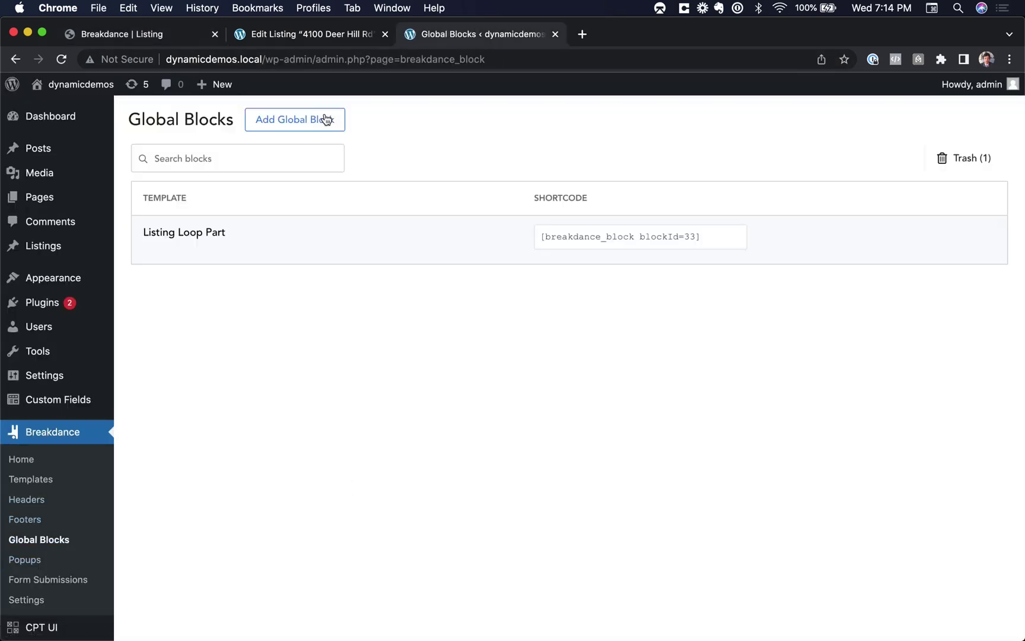
left_click(326, 119)
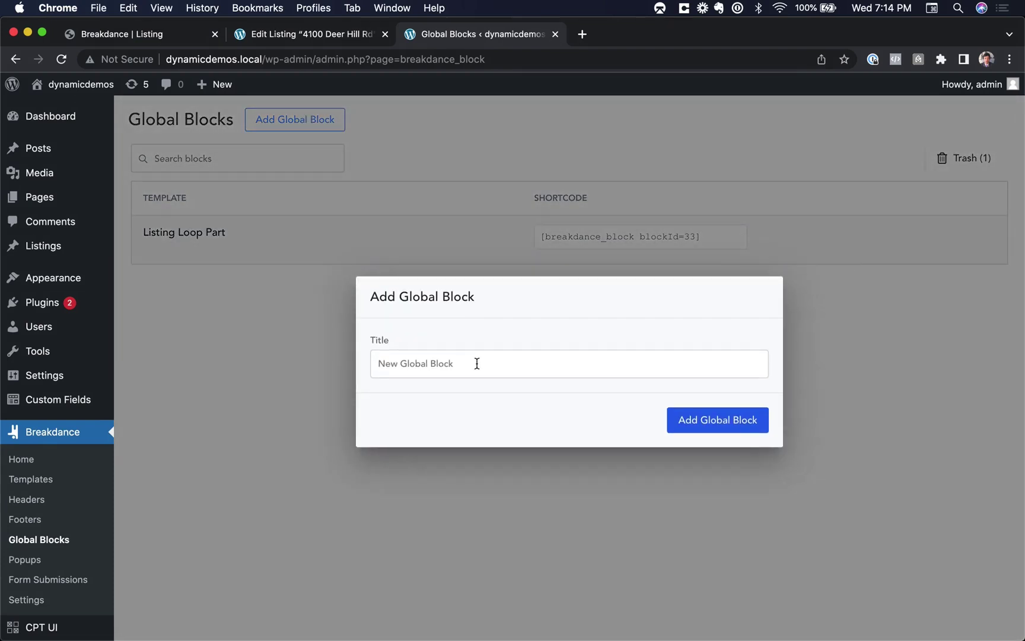
left_click(477, 363)
type("Rooms Repeater Part")
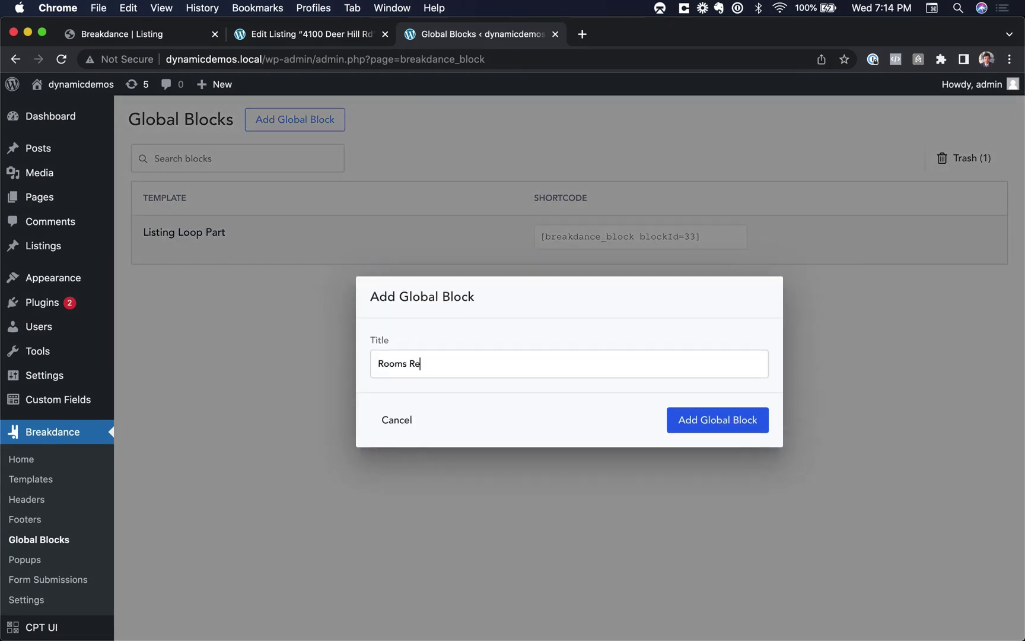
left_click(721, 423)
left_click(176, 250)
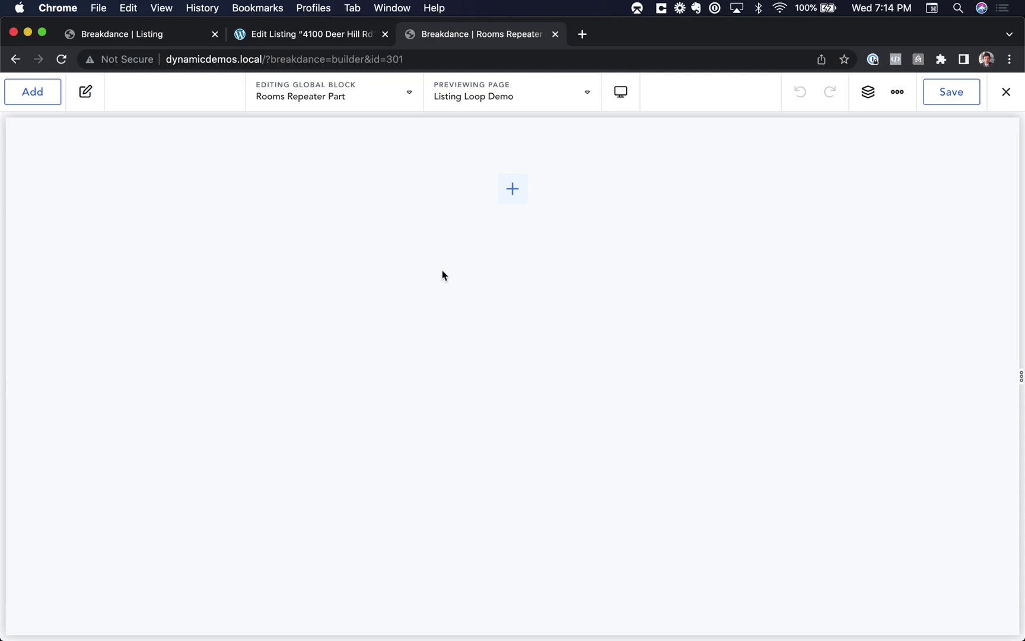
left_click(343, 35)
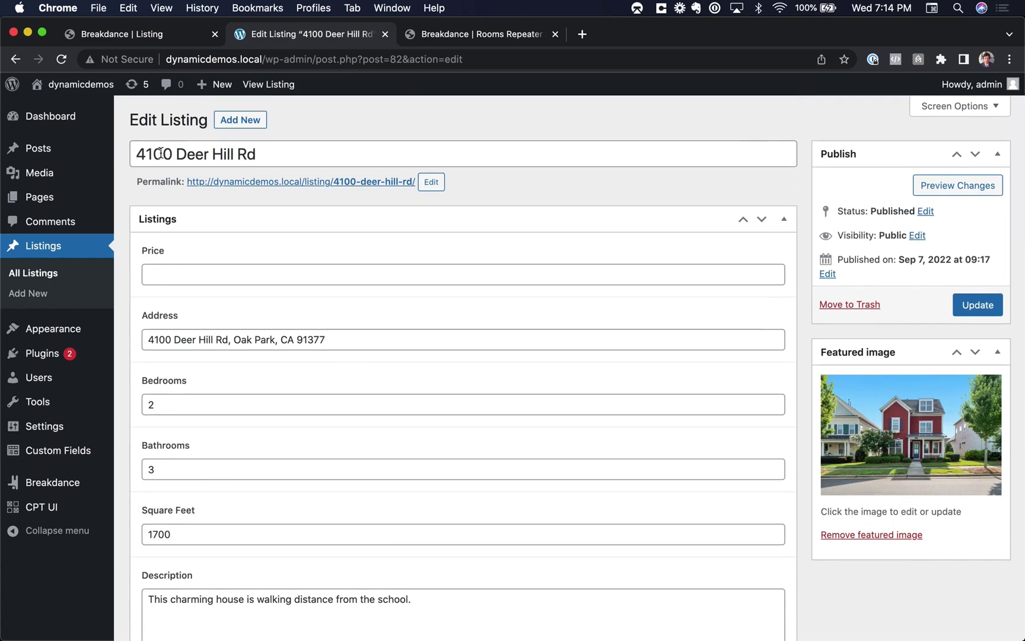
left_click(461, 36)
left_click(501, 94)
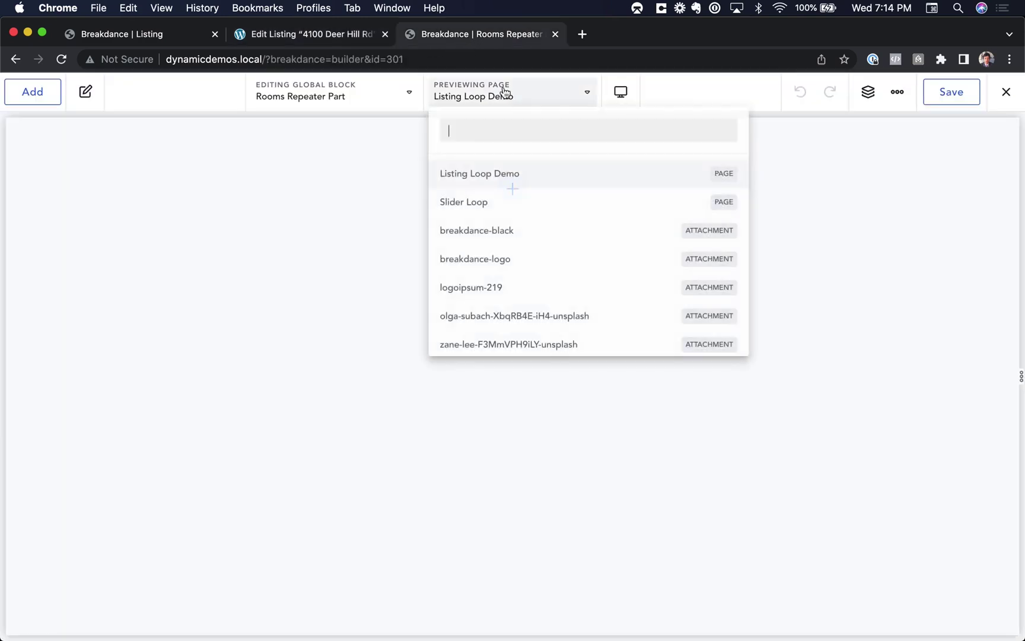
type("4100")
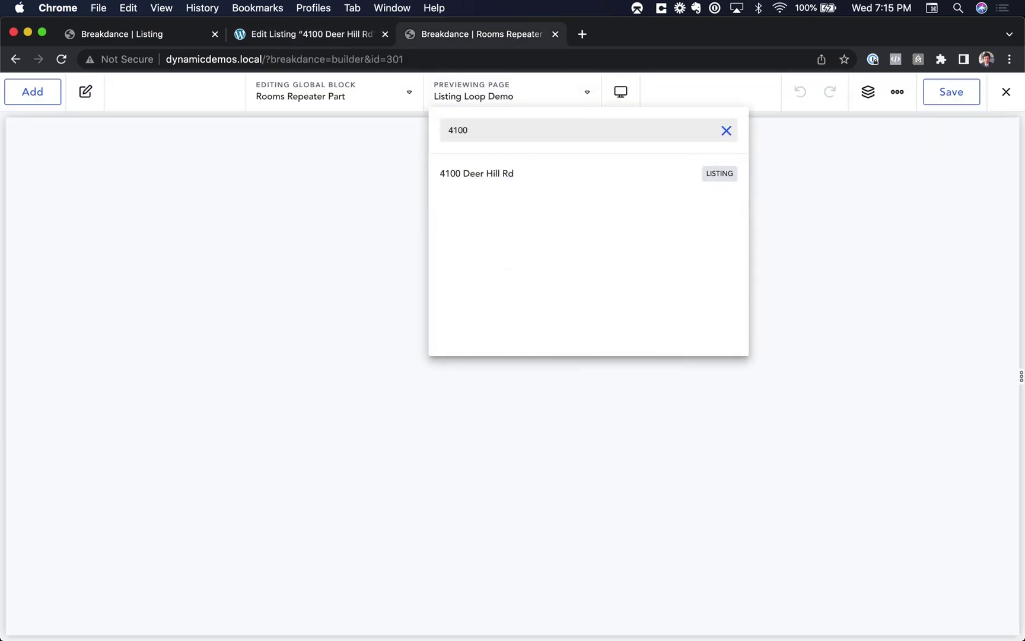
left_click(503, 173)
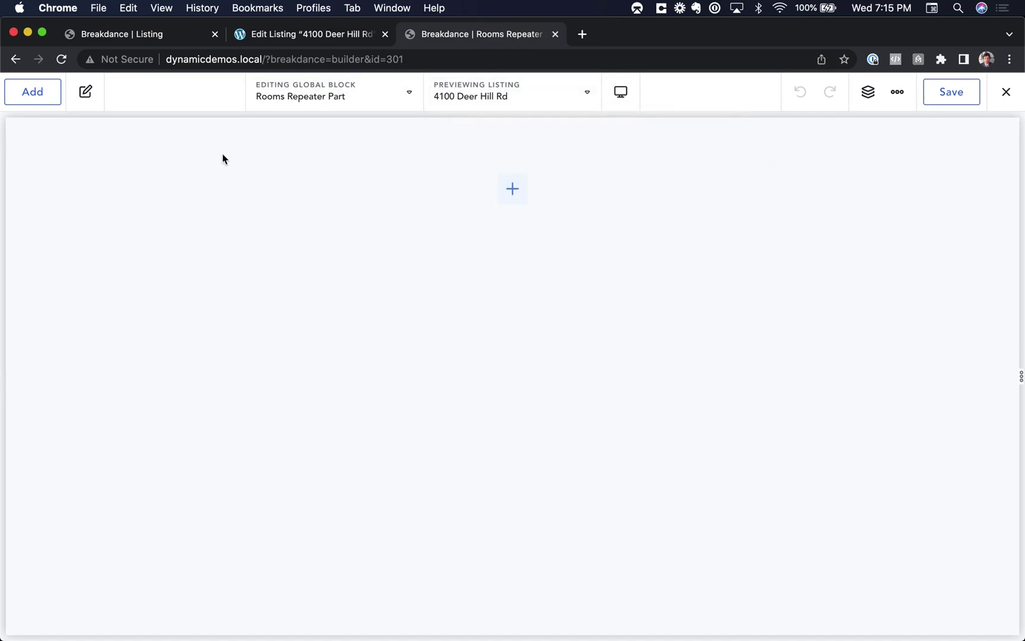
Step: Add a Columns element split into two equal columns
left_click(32, 92)
type("col")
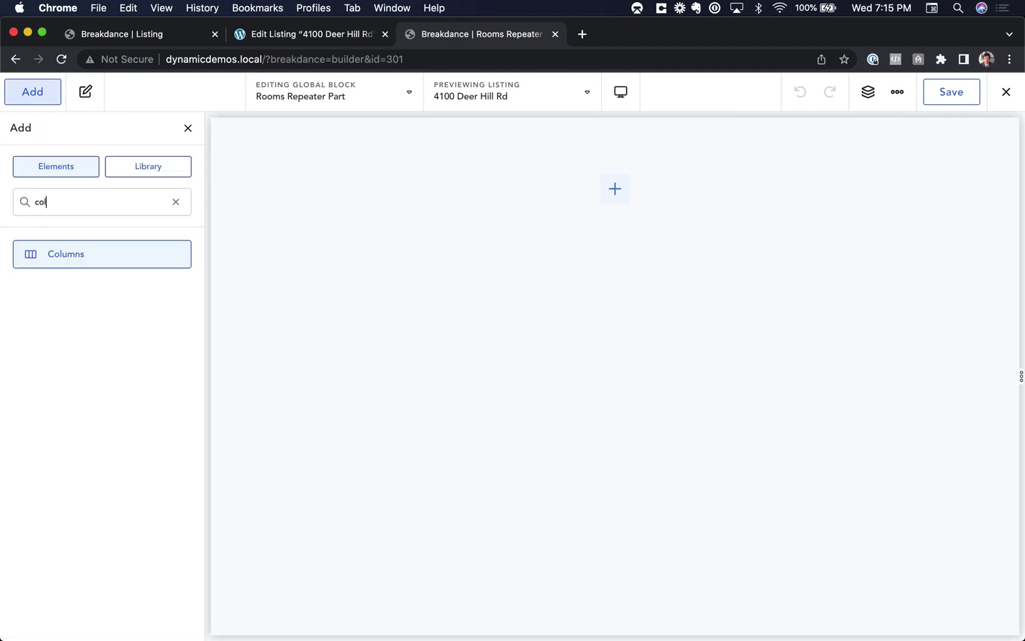
left_click(98, 253)
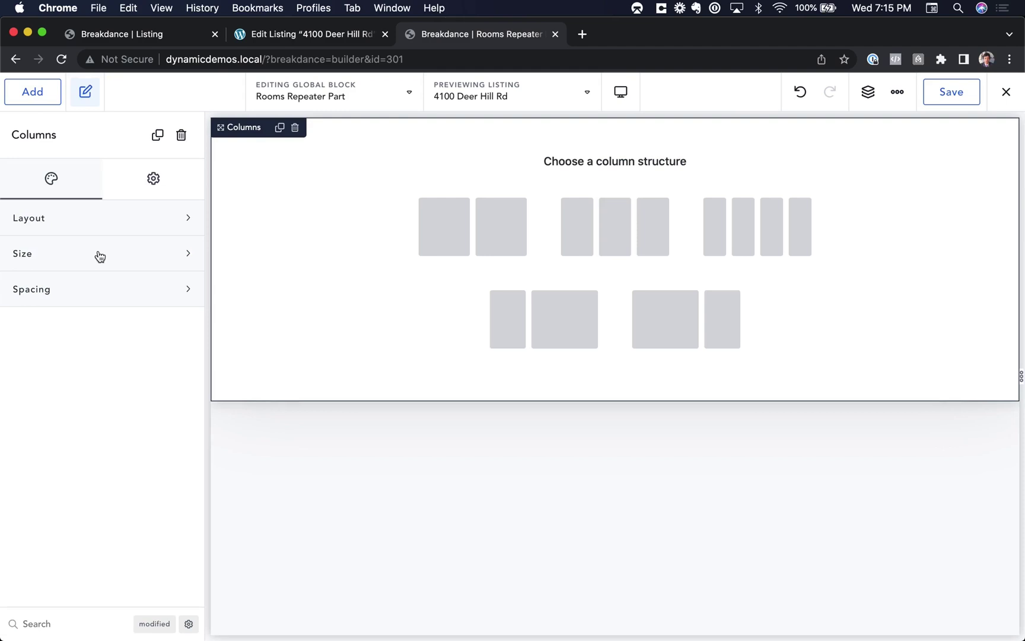
left_click(429, 222)
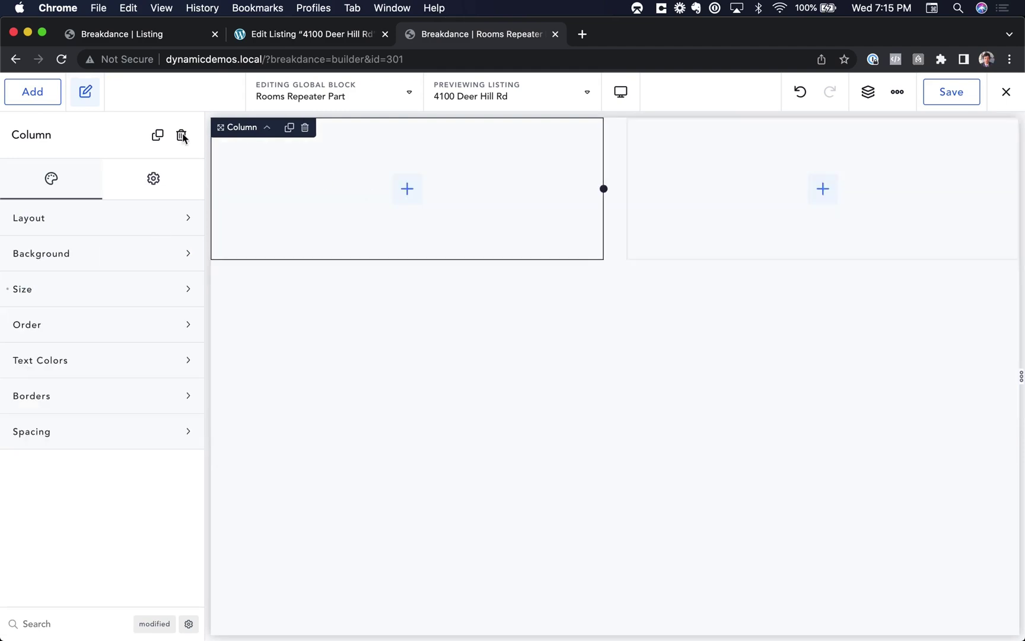
Step: Add an h3 heading to the left column
left_click(48, 94)
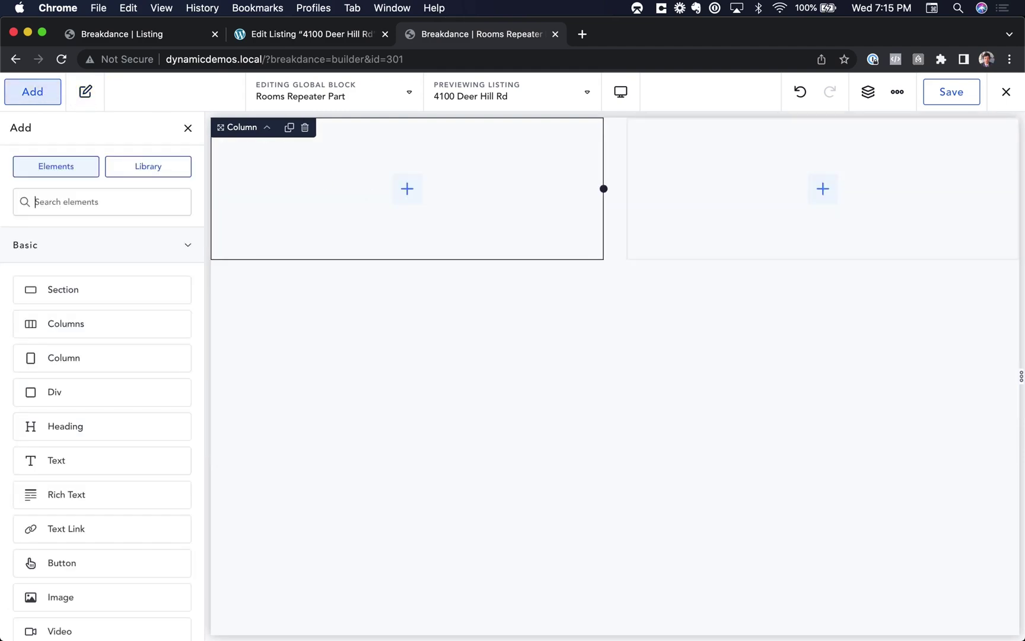
type("h")
left_click(66, 254)
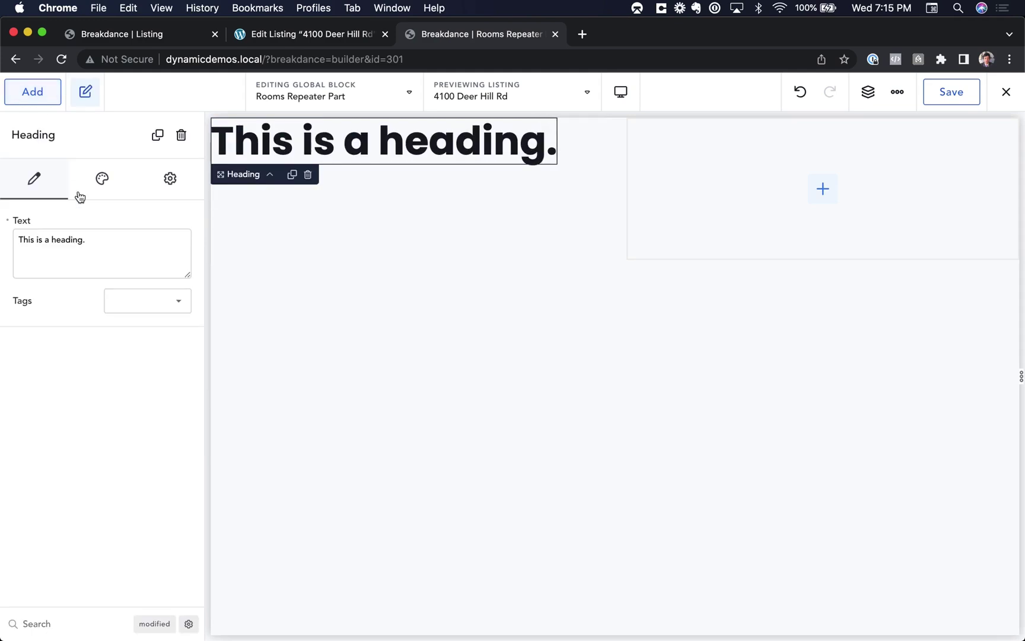
left_click(145, 301)
left_click(144, 367)
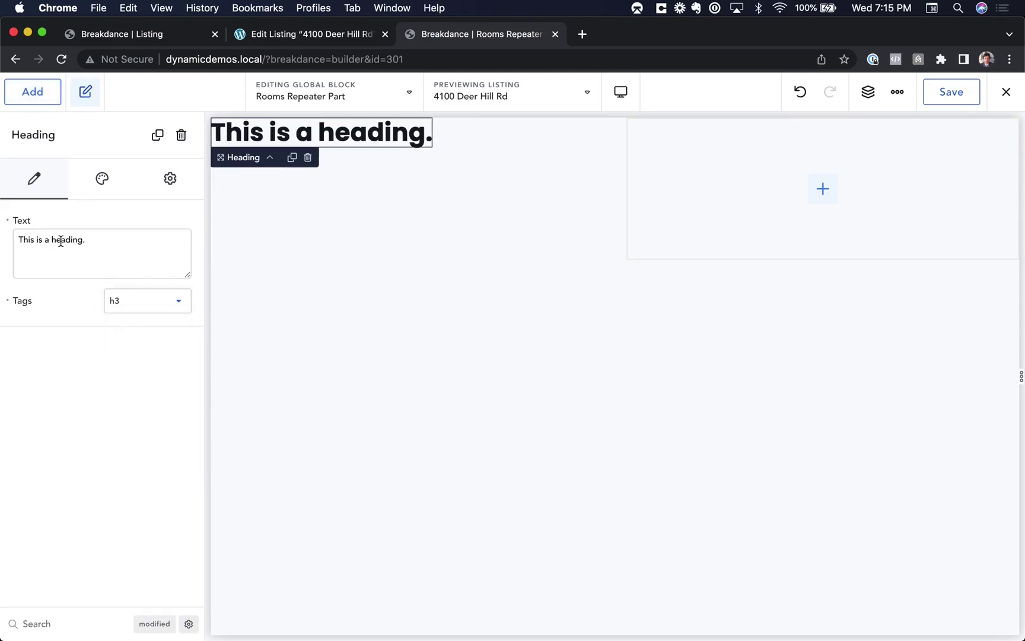
mouse_move(39, 221)
Step: Fill the h3 heading dynamically with each room's Name, showing Master Bedroom
left_click(38, 222)
scroll(265, 325, "down", 1)
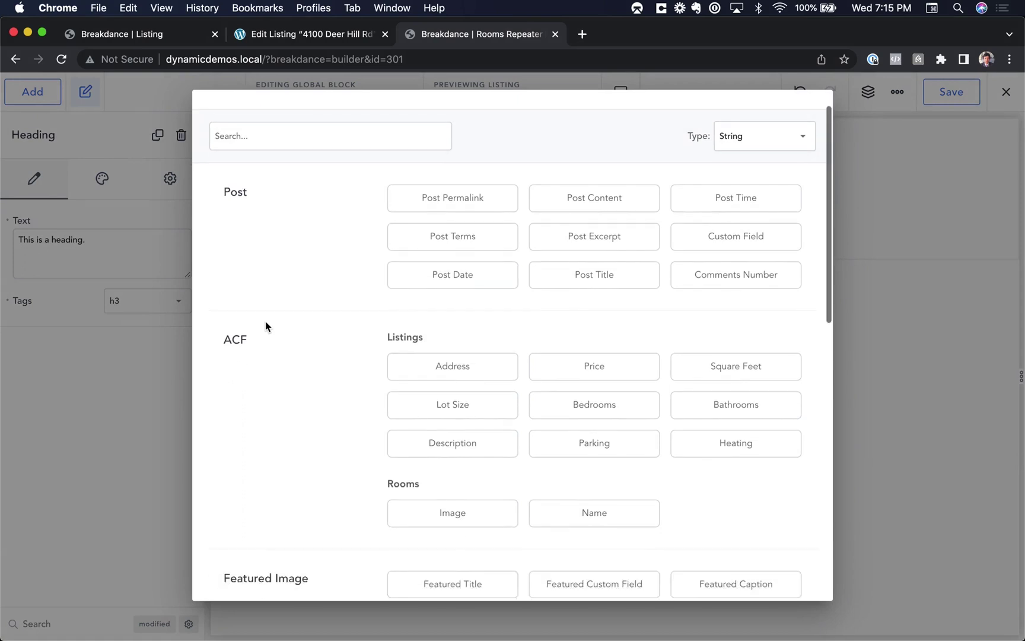
left_click(598, 520)
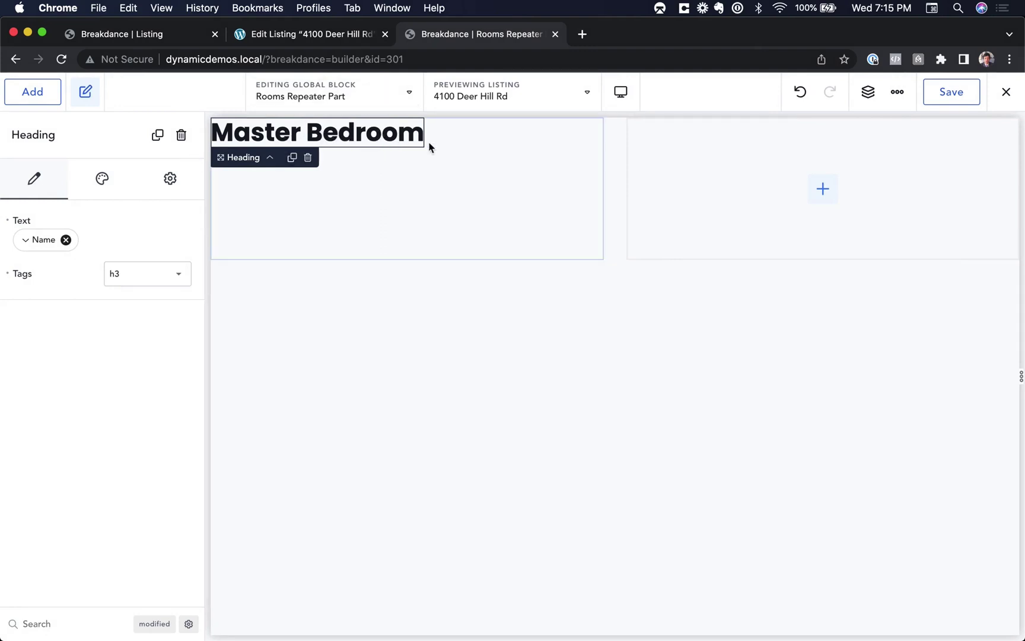
Step: Check the listing's room data on its edit page, then return to the block editor
left_click(347, 35)
scroll(347, 363, "down", 5)
scroll(347, 362, "down", 10)
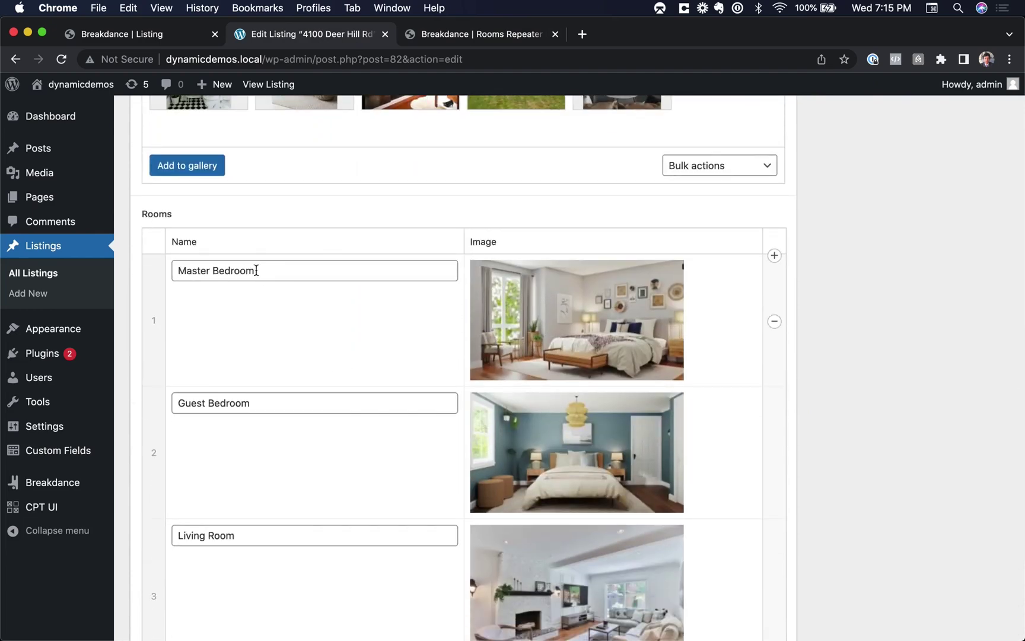
left_click(435, 33)
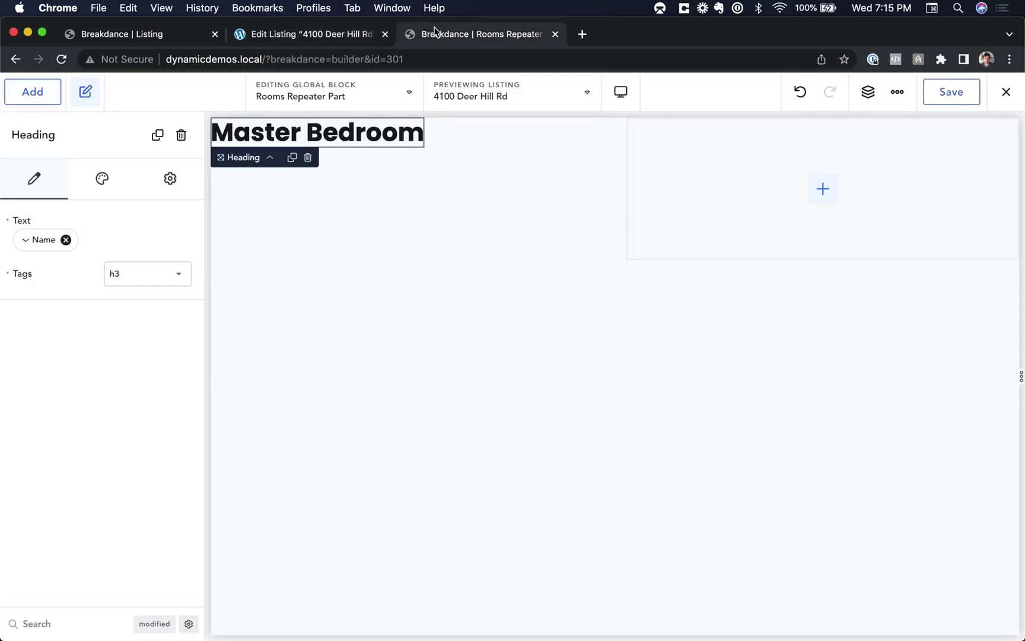
Step: Add an Image to the right column bound to the ACF Rooms > Image field
left_click(696, 184)
left_click(36, 94)
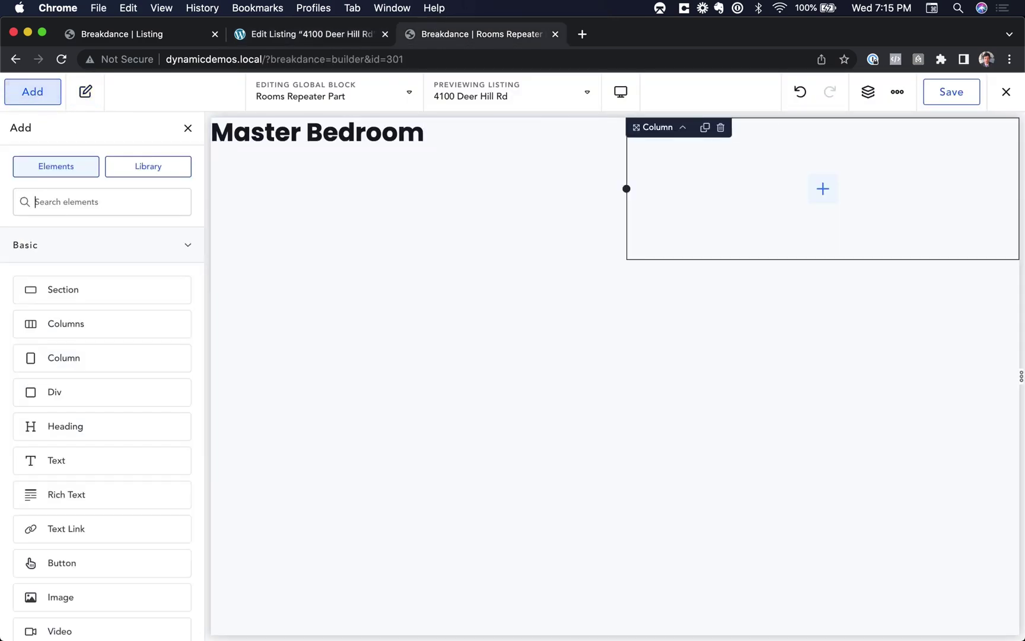
type("image")
left_click(60, 255)
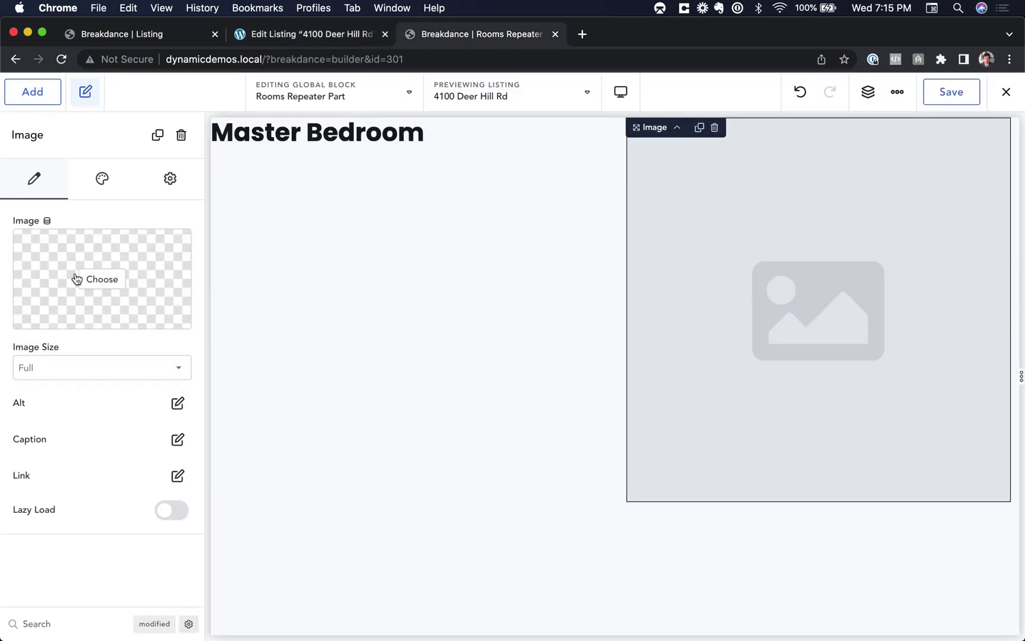
left_click(48, 222)
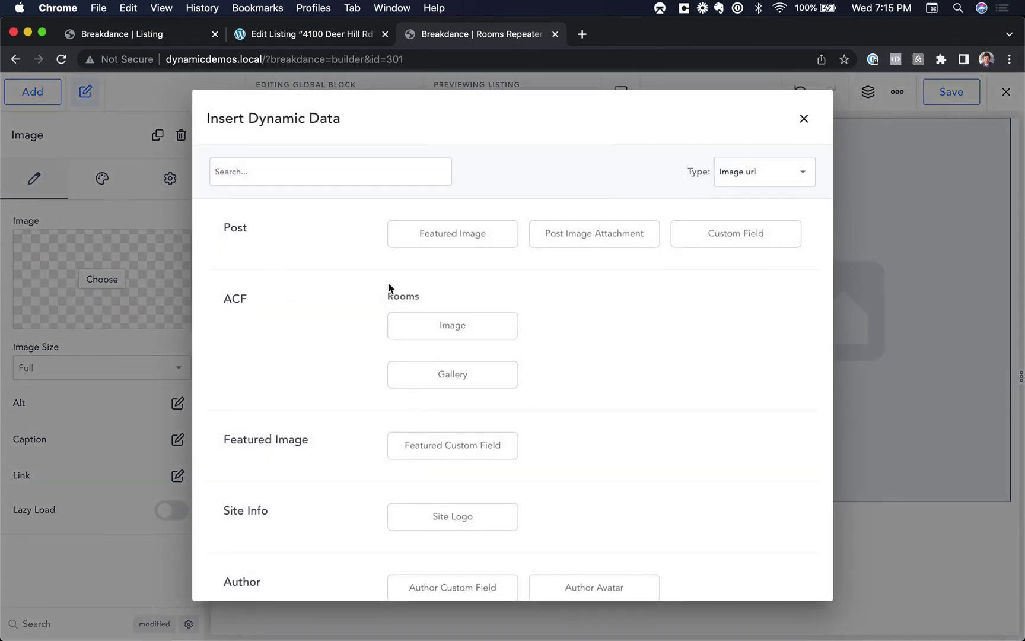
left_click(437, 333)
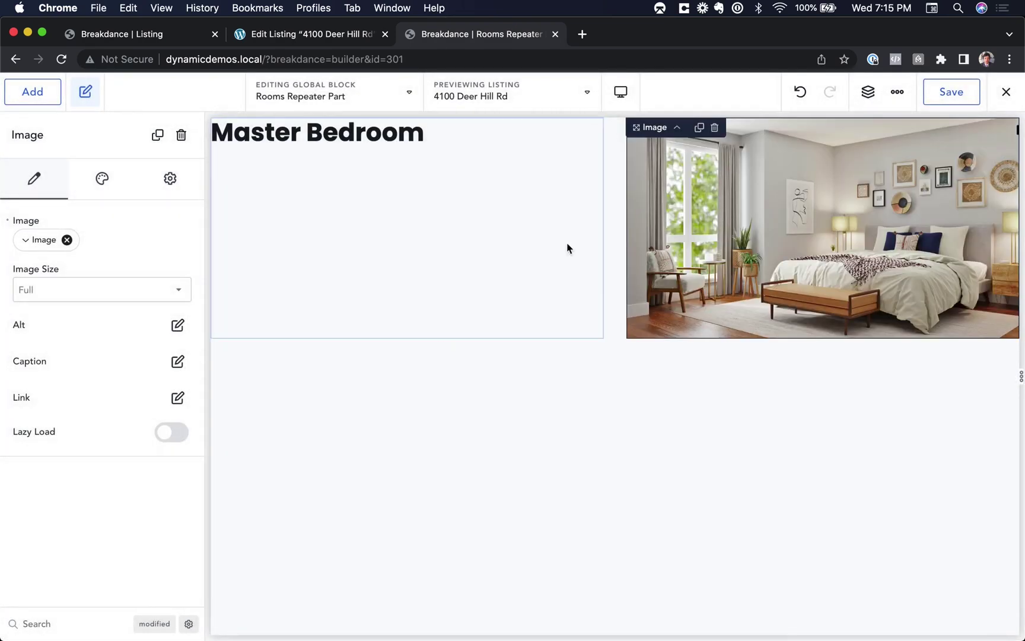
Step: Widen the image column to about 68.31% and save the global block
left_click(677, 129)
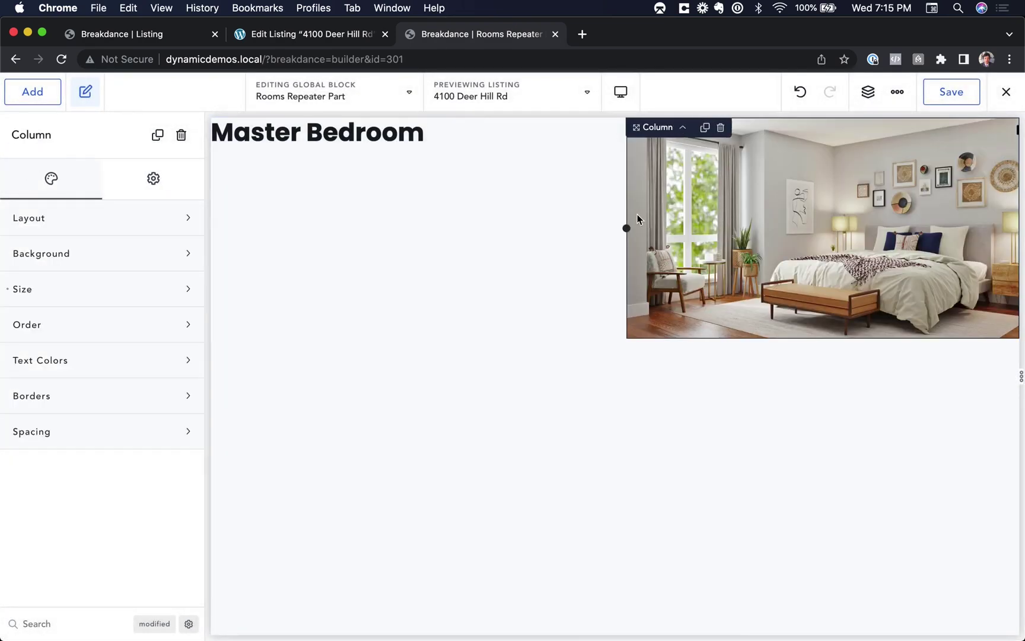
left_click_drag(626, 227, 459, 237)
left_click(975, 86)
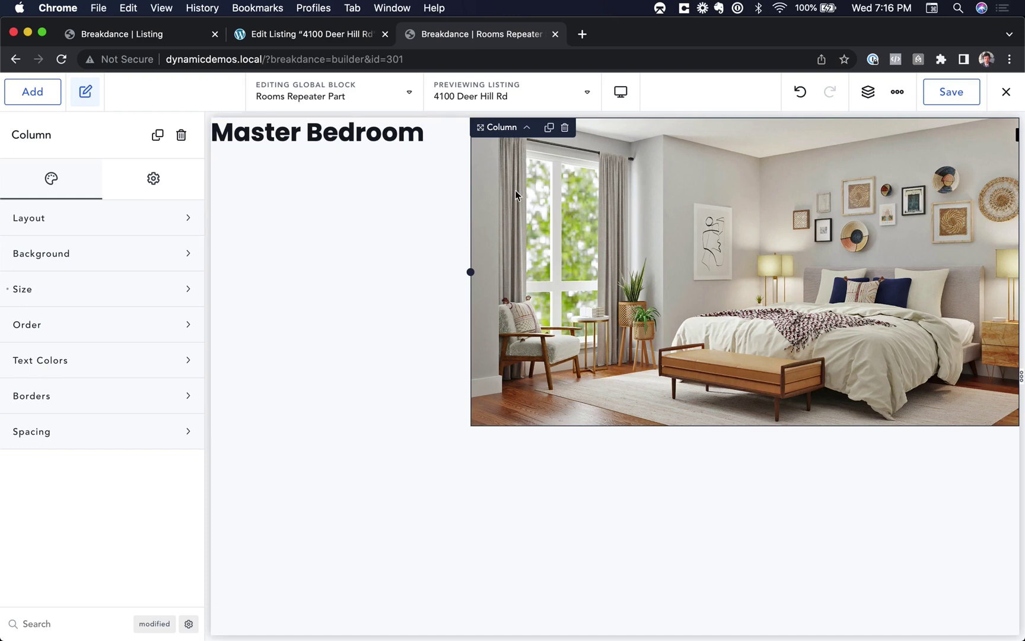
Step: Set the Listing template's Rooms repeater to use the Rooms Repeater Part global block, showing Master and Guest Bedroom
left_click(177, 39)
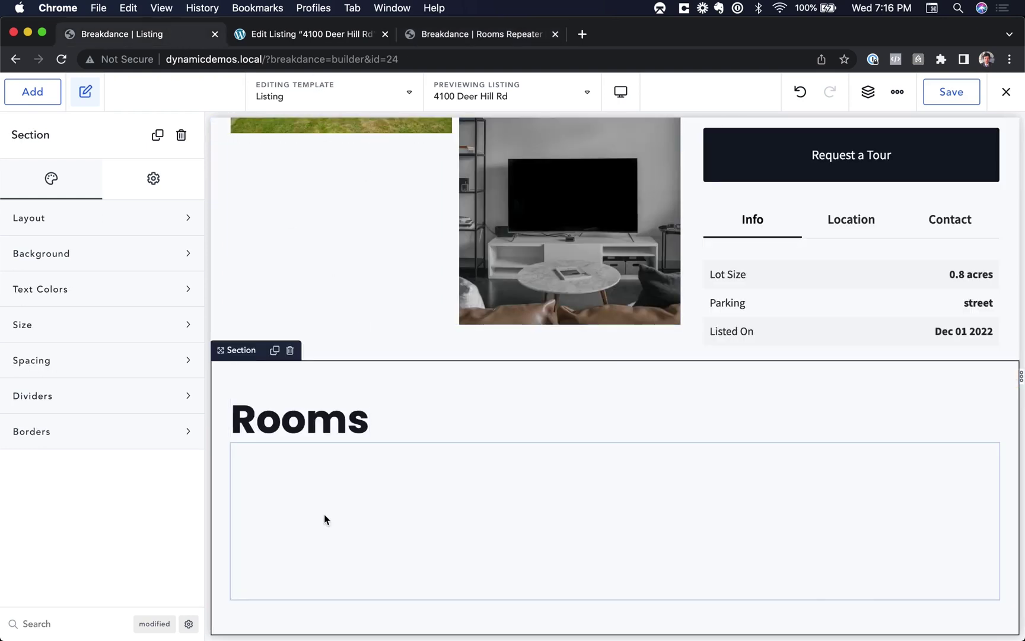
left_click(363, 498)
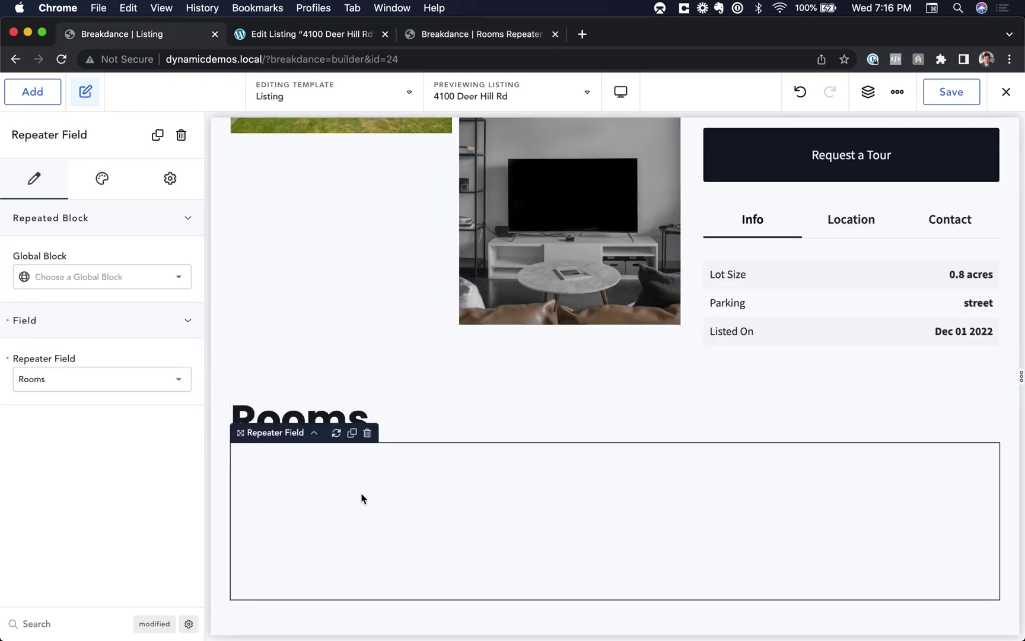
left_click(122, 285)
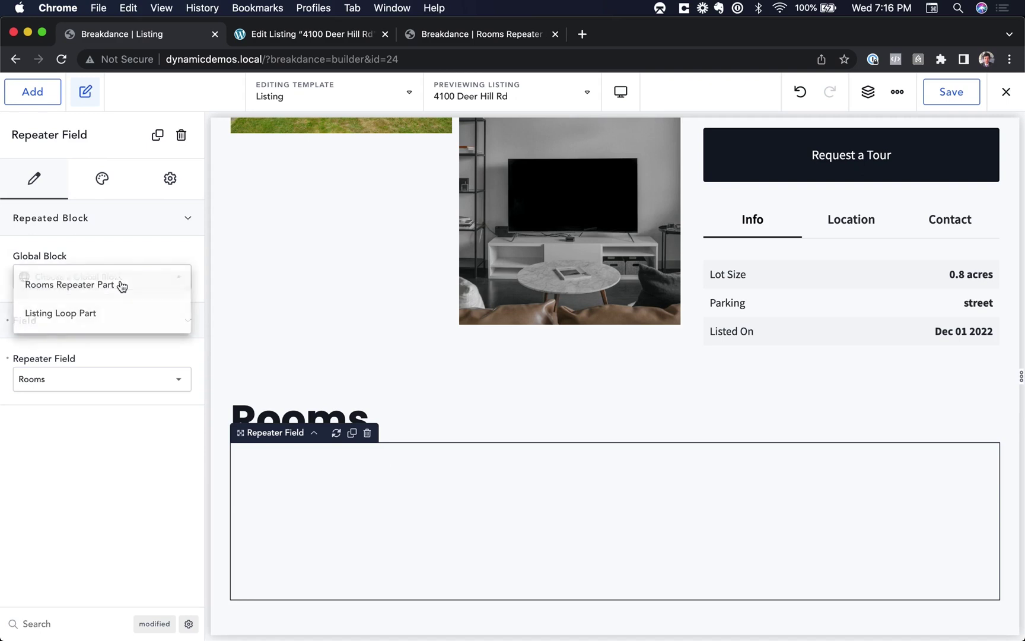
left_click(51, 288)
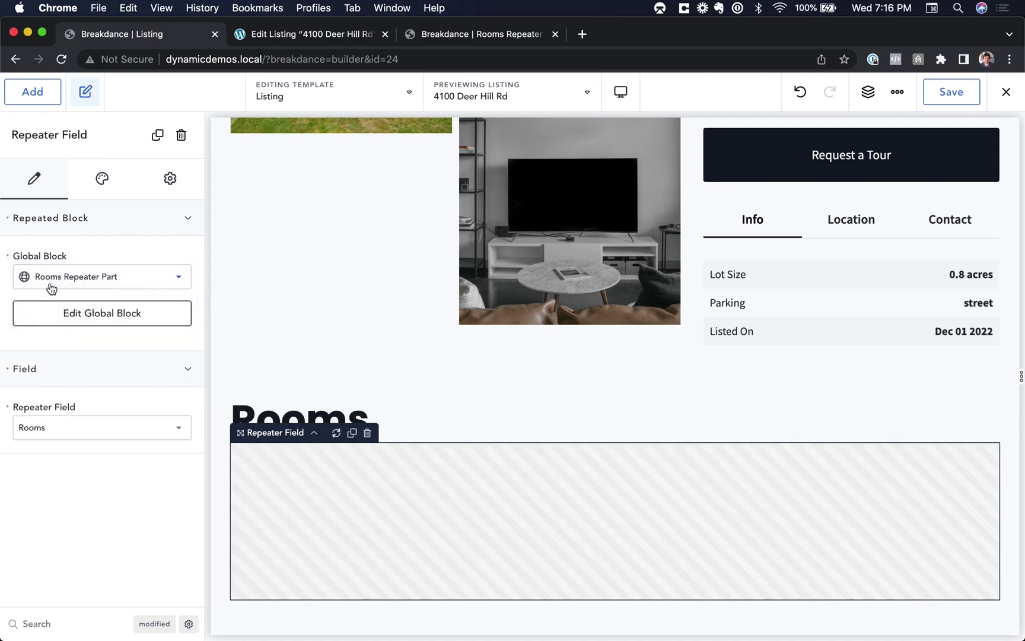
scroll(447, 463, "down", 5)
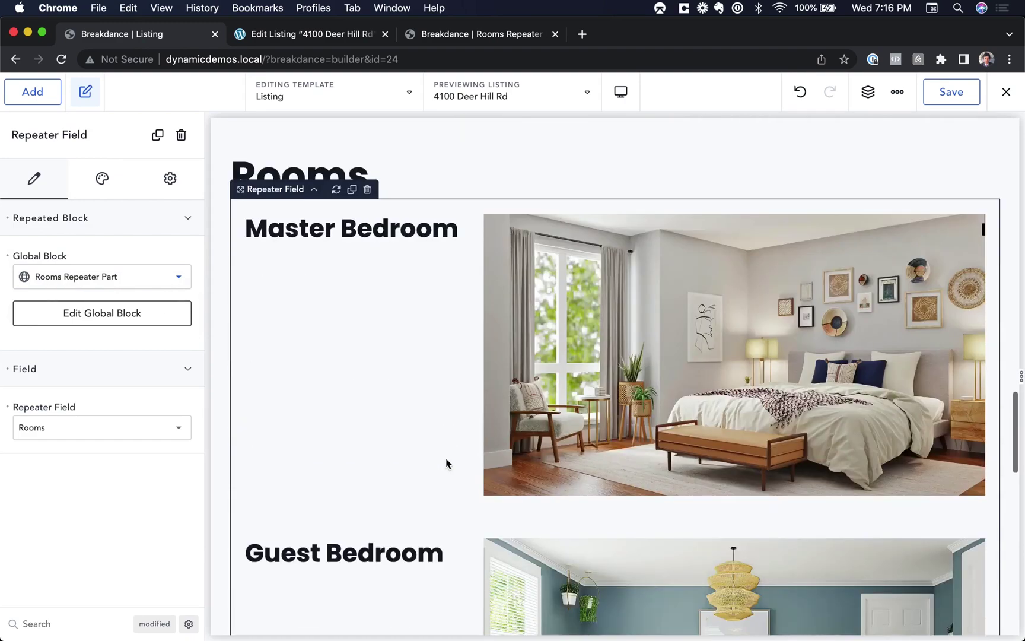
scroll(446, 462, "down", 12)
scroll(446, 463, "up", 20)
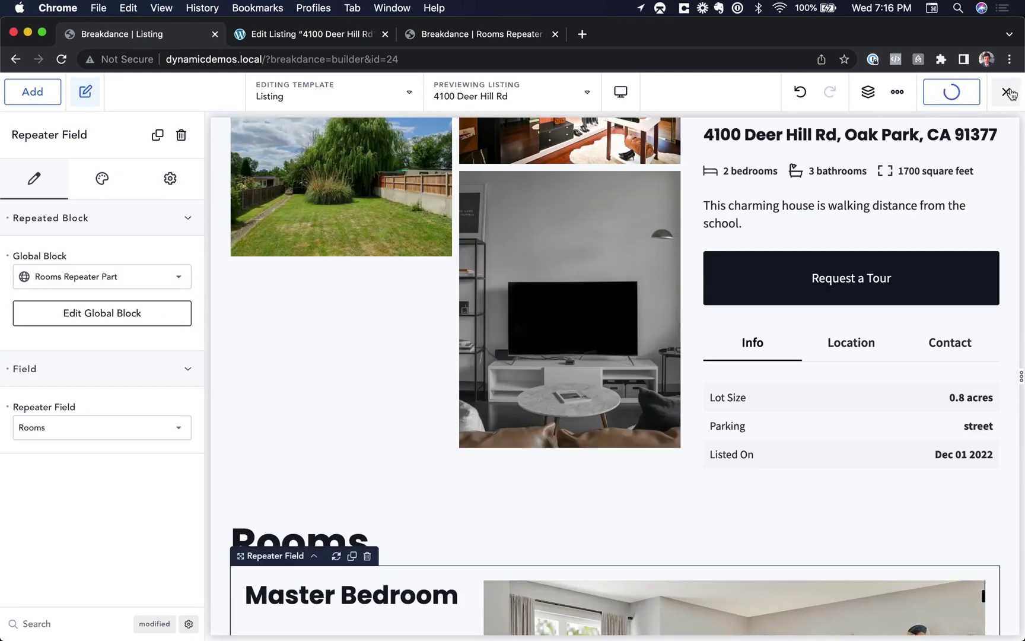
mouse_move(1009, 93)
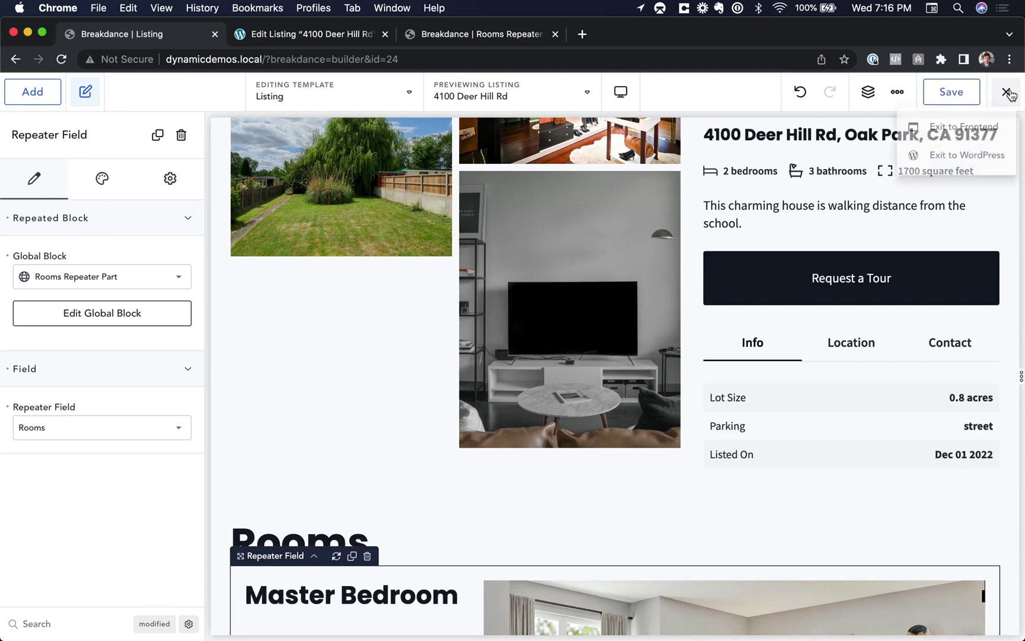
left_click(969, 129)
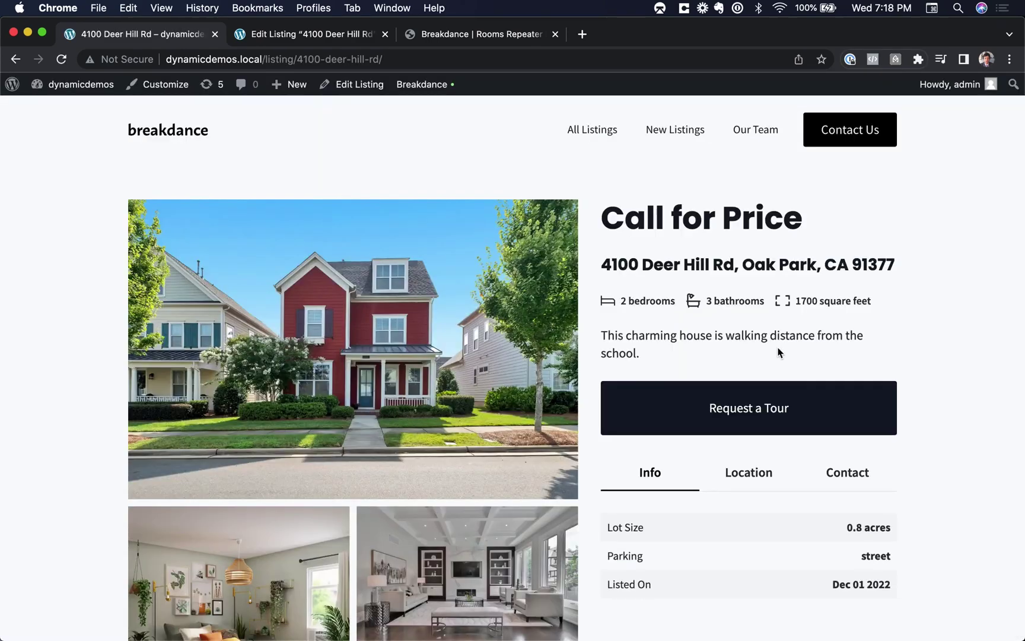
scroll(779, 353, "down", 15)
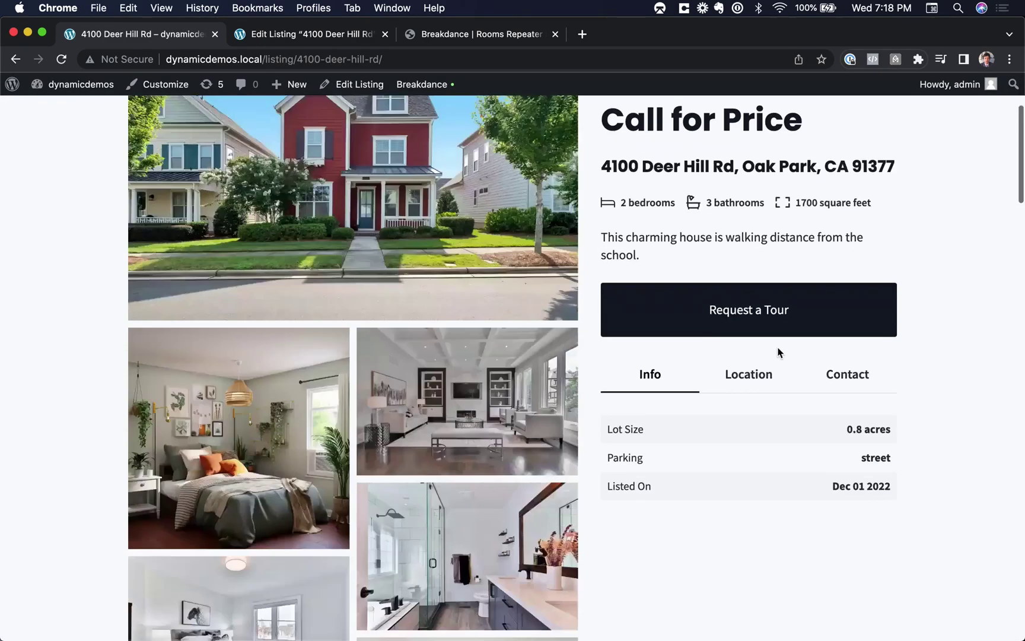
scroll(779, 353, "down", 5)
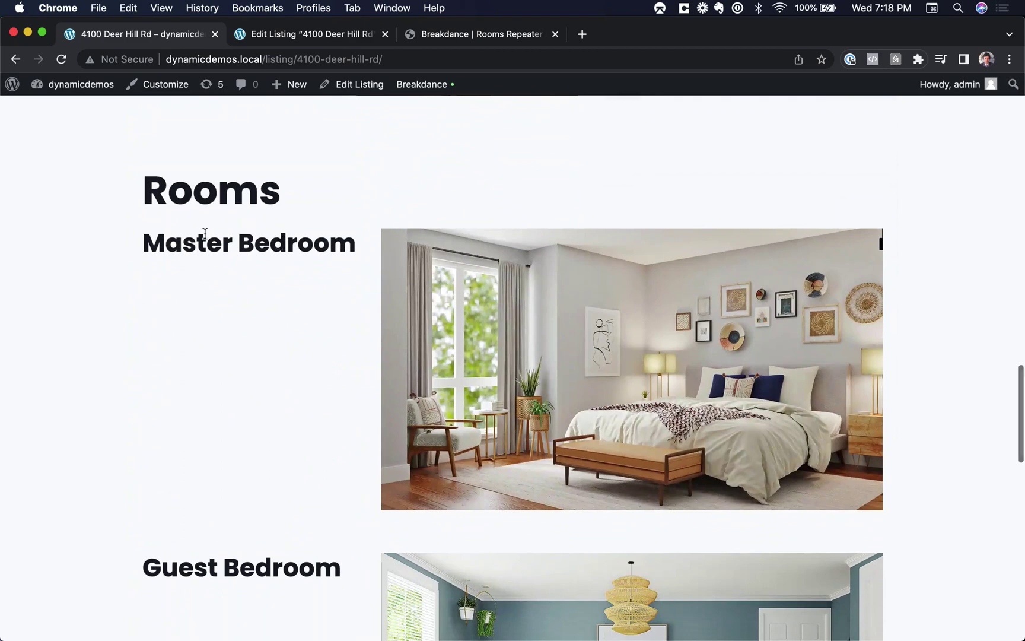
scroll(677, 306, "down", 12)
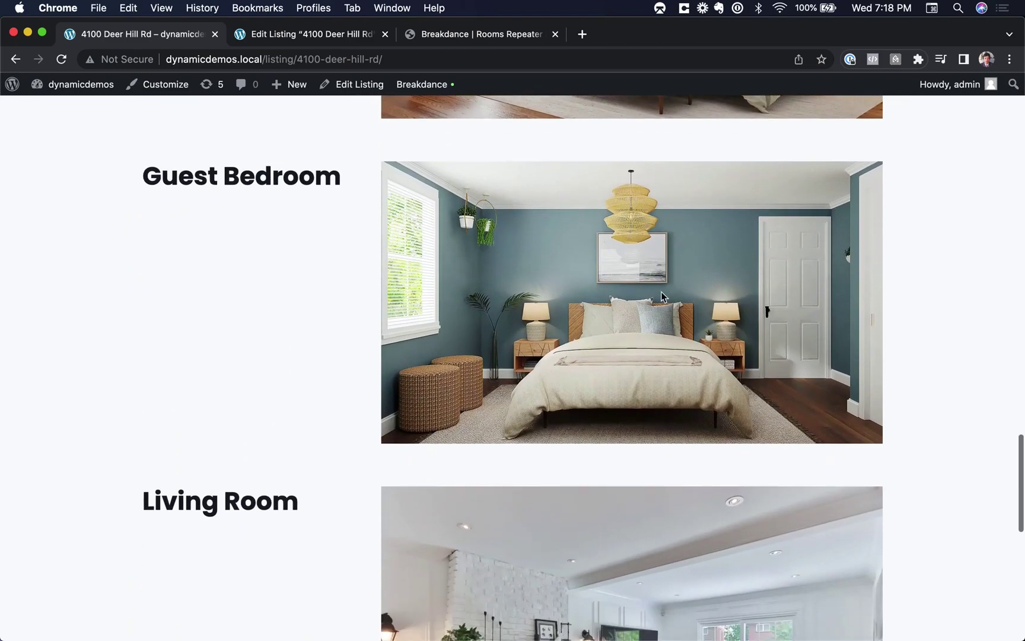
scroll(612, 265, "down", 18)
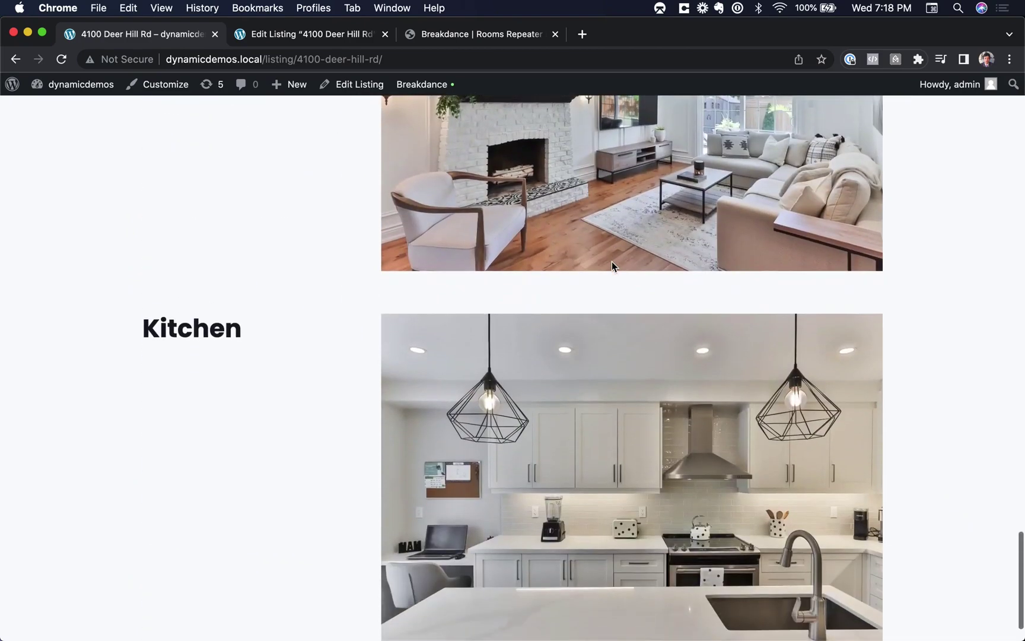
scroll(611, 265, "up", 20)
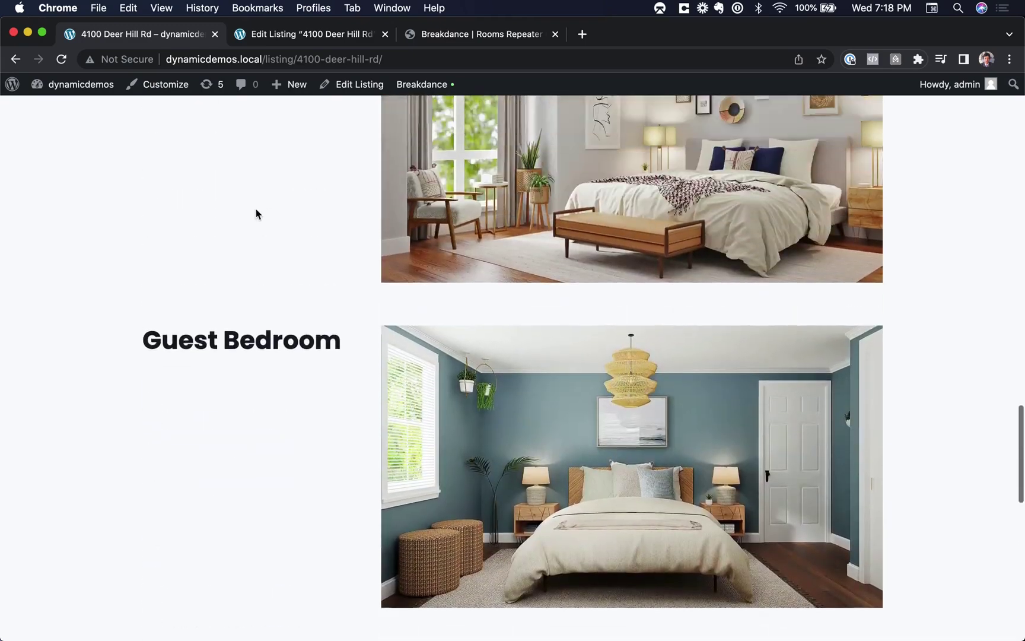
scroll(272, 256, "up", 3)
scroll(454, 343, "down", 20)
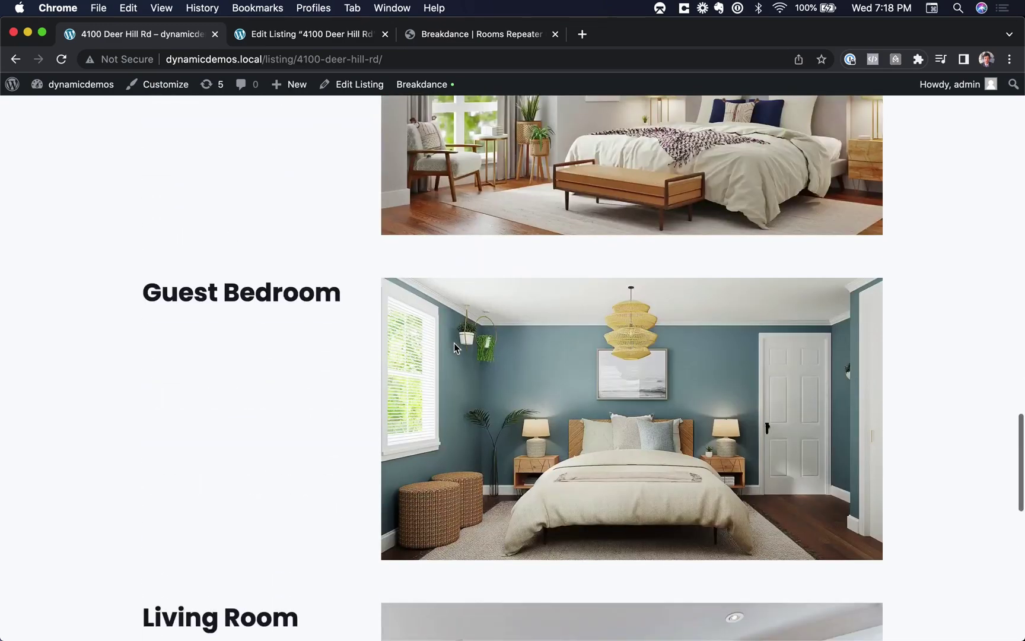
scroll(453, 344, "up", 20)
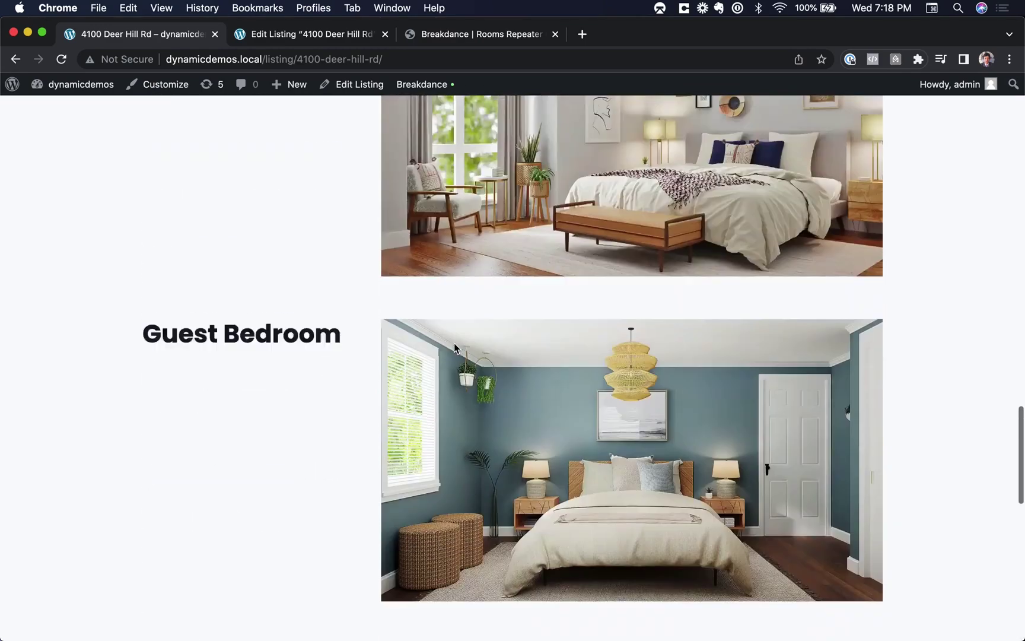
scroll(314, 343, "up", 4)
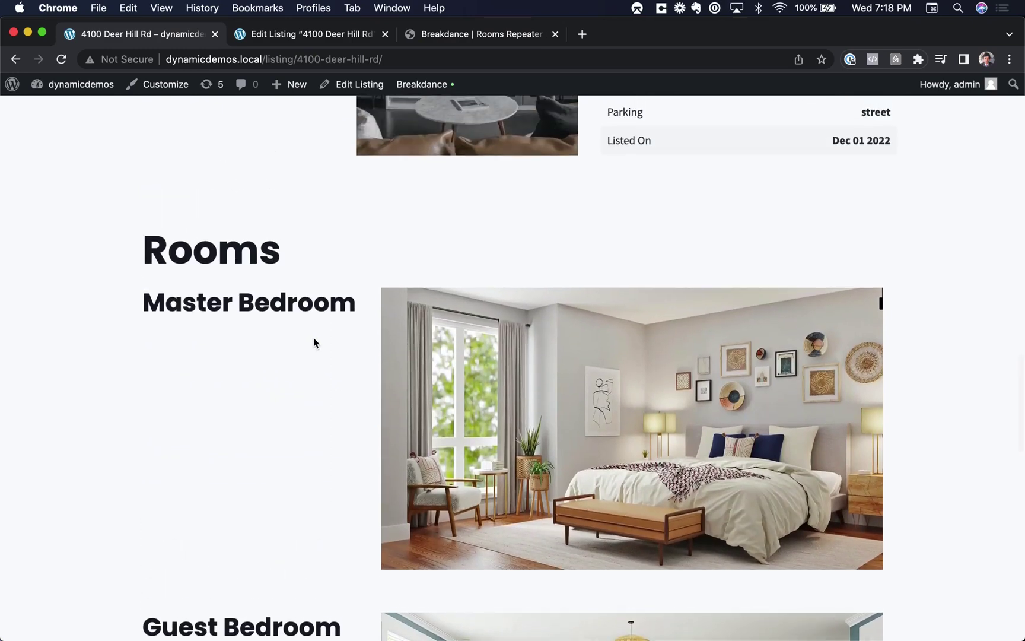